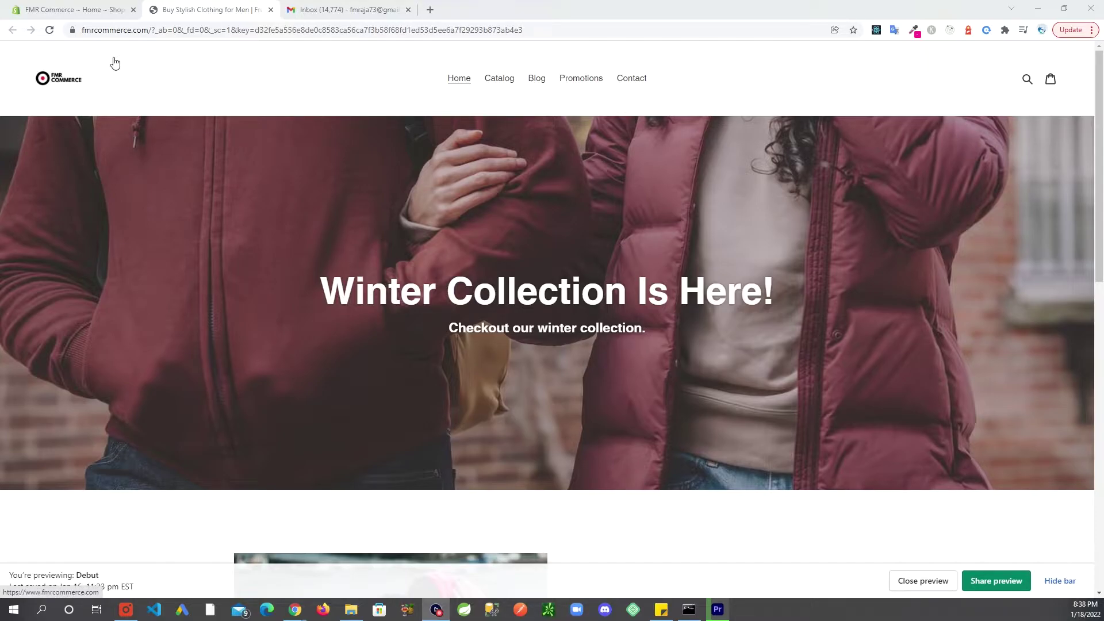
# From the FMR Commerce admin tab, open Settings and go to the Payments page
pyautogui.click(76, 13)
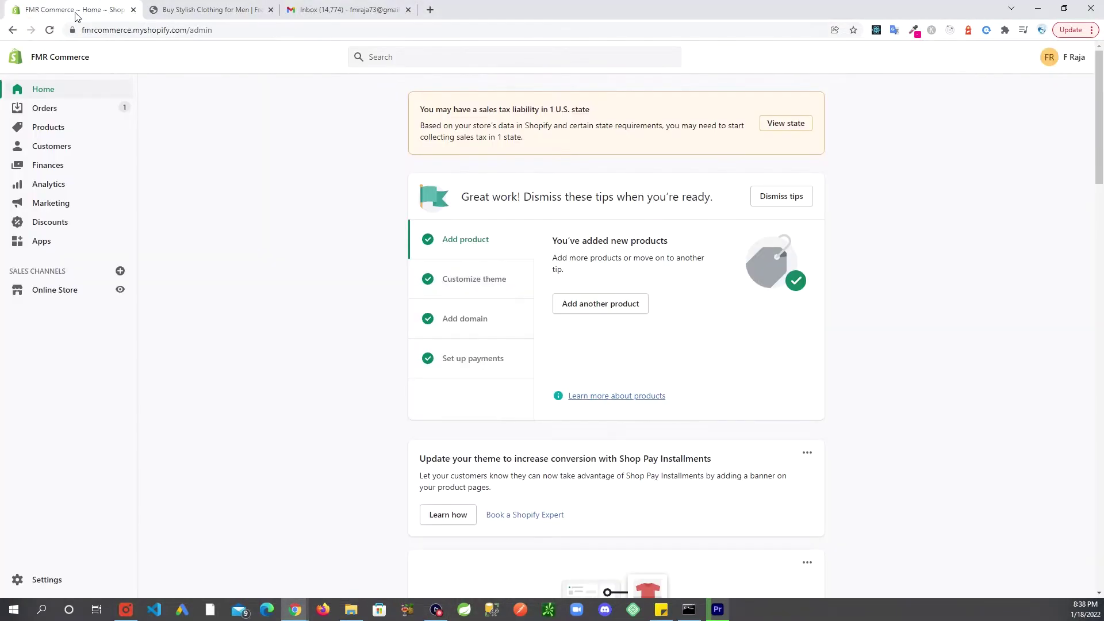
pyautogui.click(38, 580)
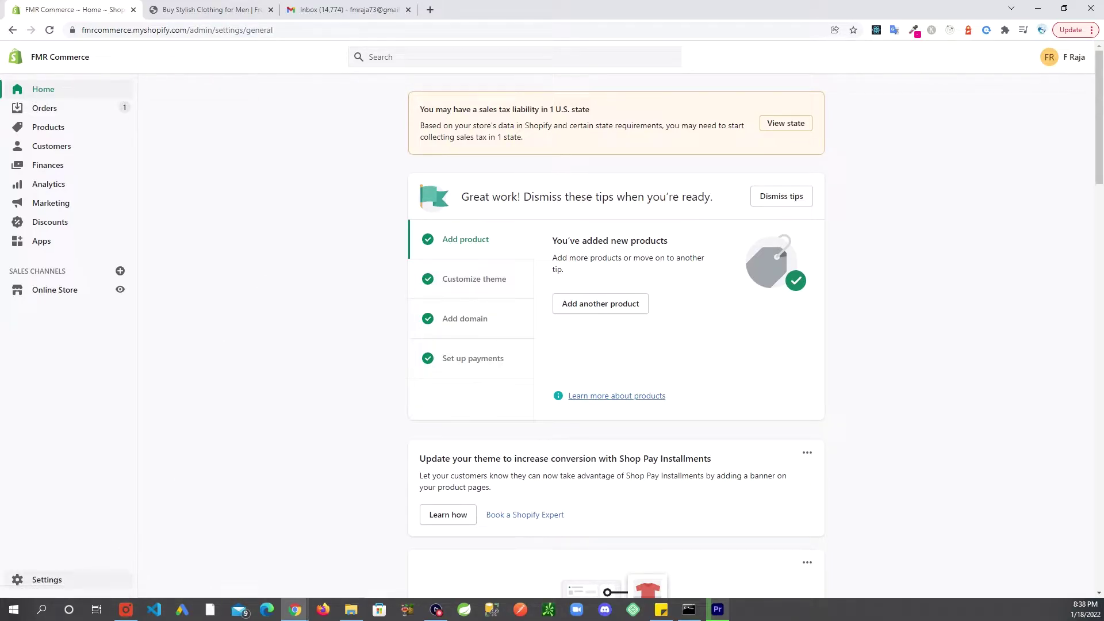
pyautogui.click(43, 579)
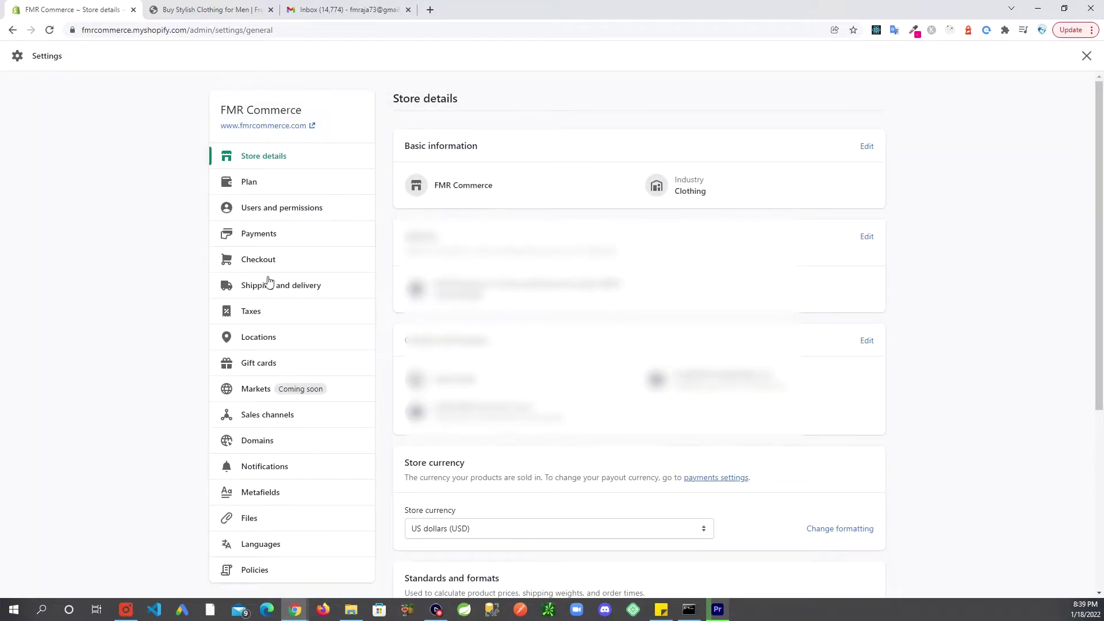
pyautogui.click(253, 235)
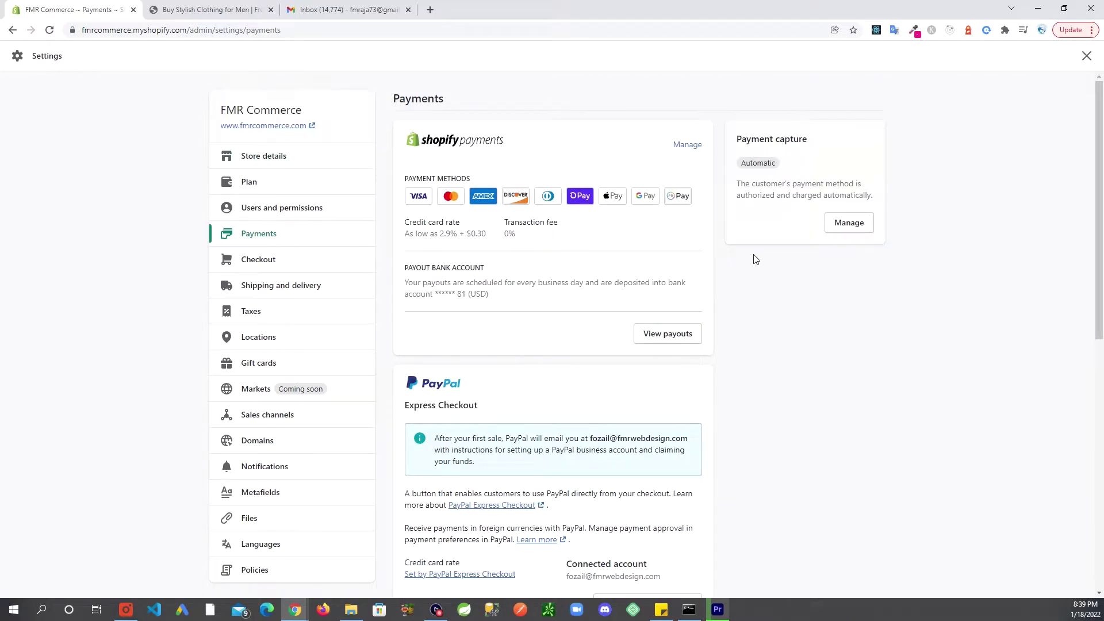
# Open Shopify Payments management and turn off Shop Pay
pyautogui.click(686, 149)
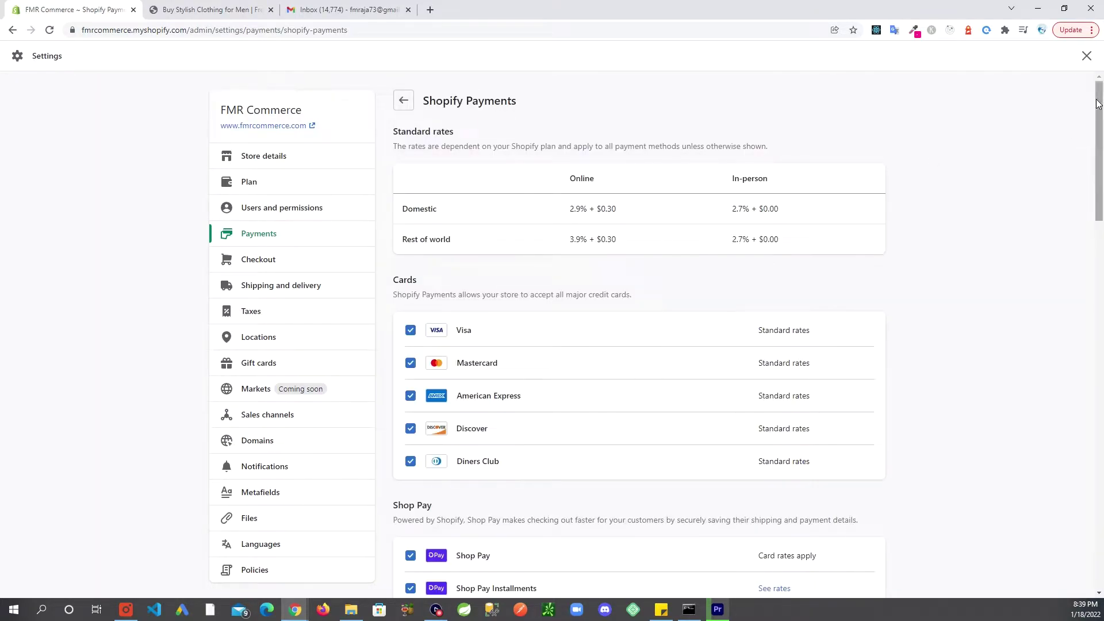
pyautogui.moveTo(1099, 102); pyautogui.dragTo(1087, 163)
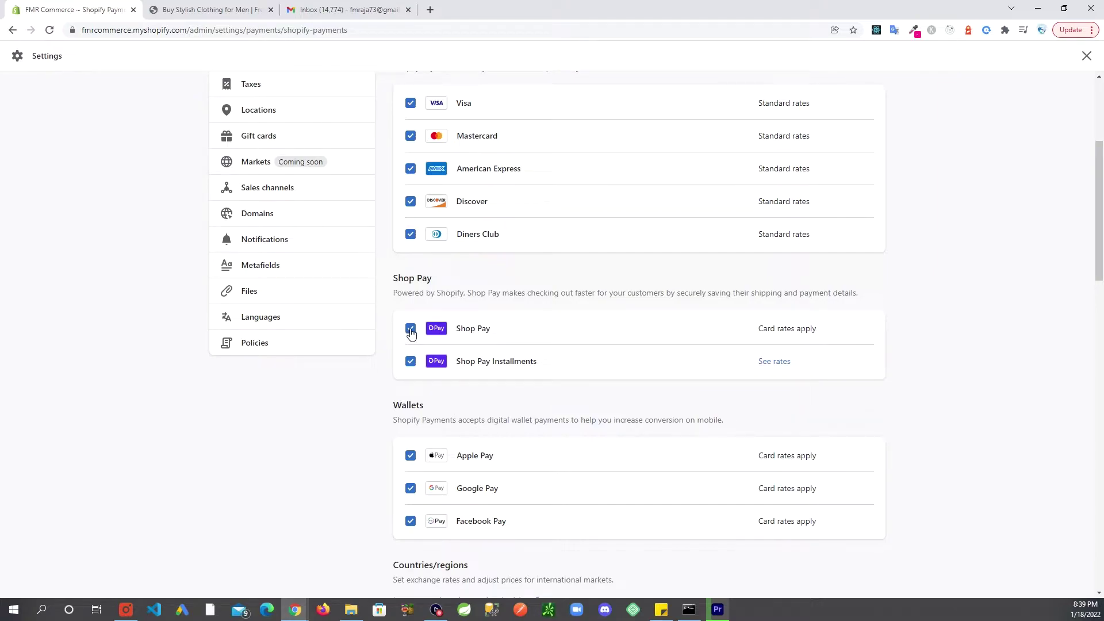
pyautogui.click(410, 329)
pyautogui.scroll(-1, 372, 377)
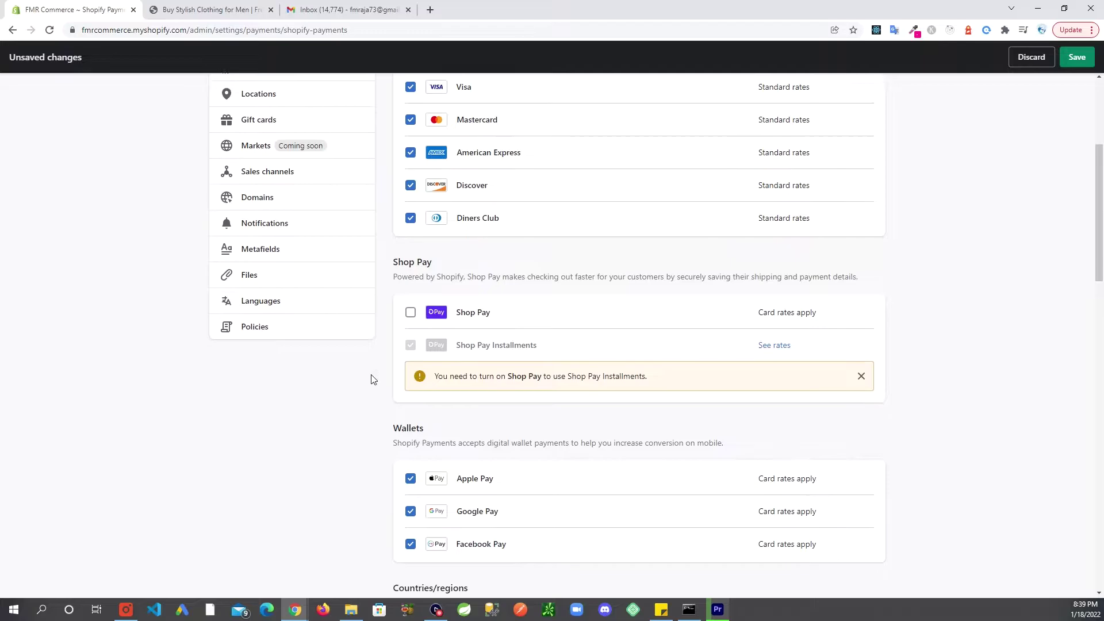
pyautogui.scroll(1, 537, 96)
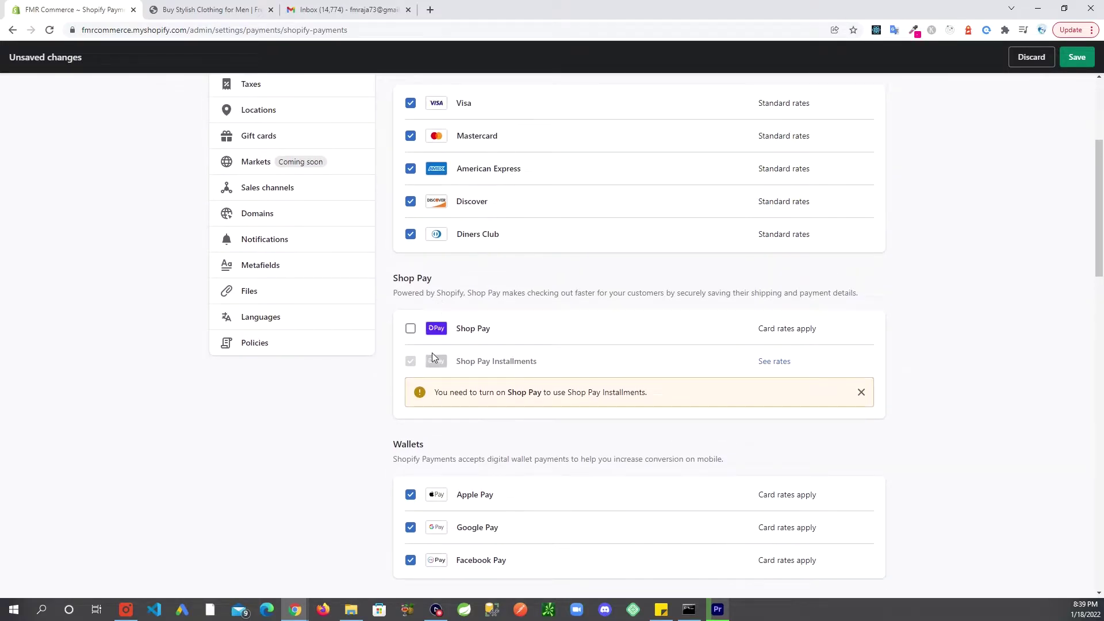
pyautogui.scroll(-1, 443, 320)
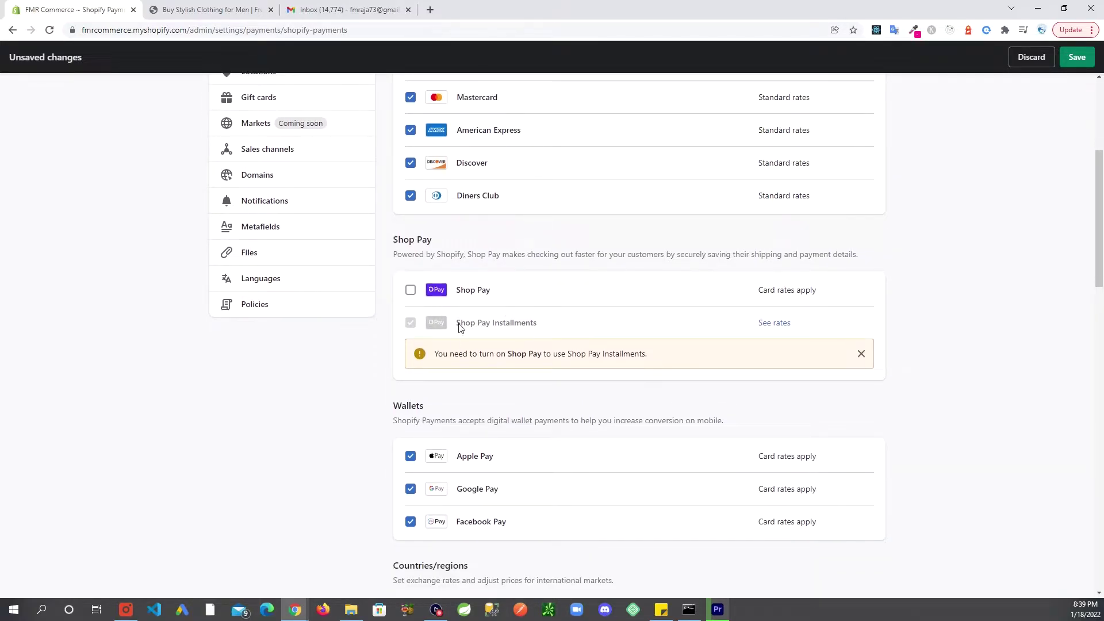
pyautogui.scroll(-1, 403, 454)
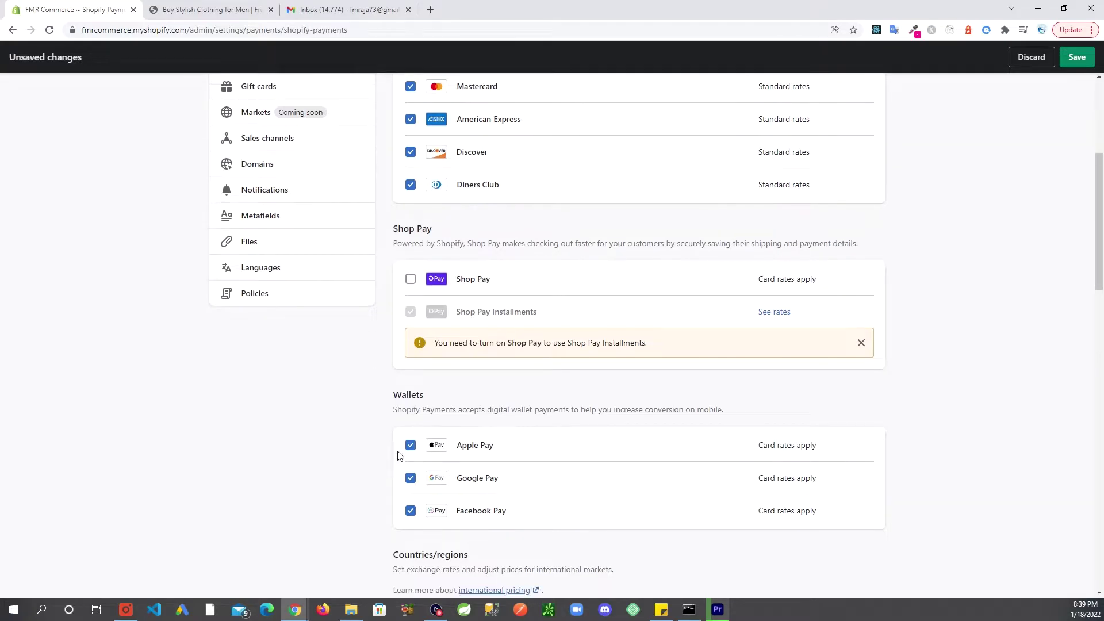
# Turn off the Apple Pay, Google Pay and Facebook Pay wallets, then scroll down to Test mode
pyautogui.click(411, 424)
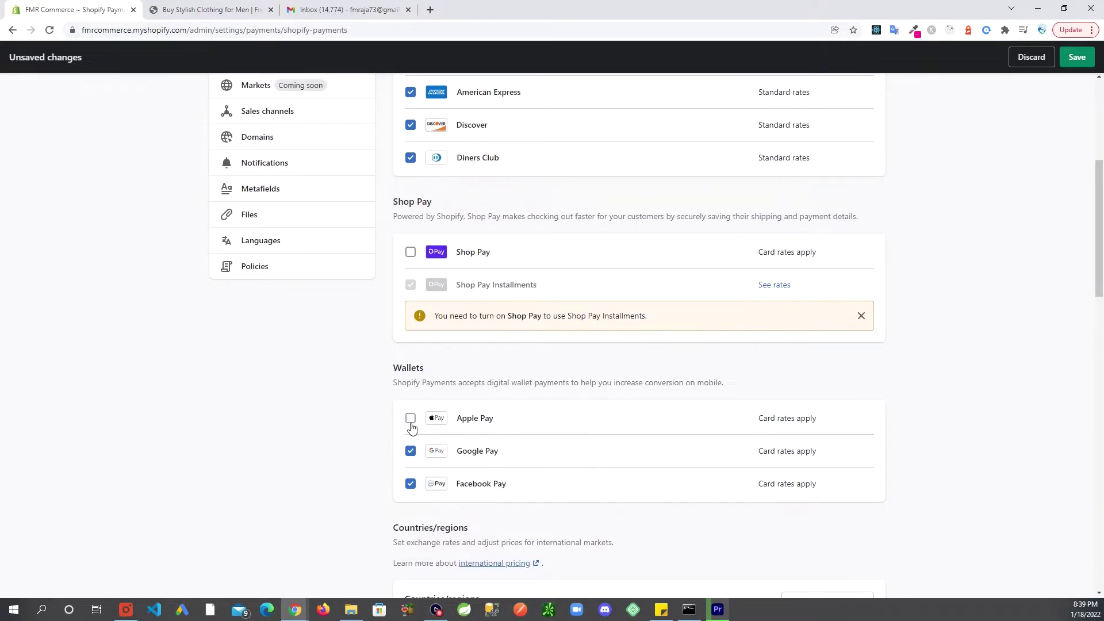
pyautogui.click(409, 486)
pyautogui.scroll(-1, 385, 367)
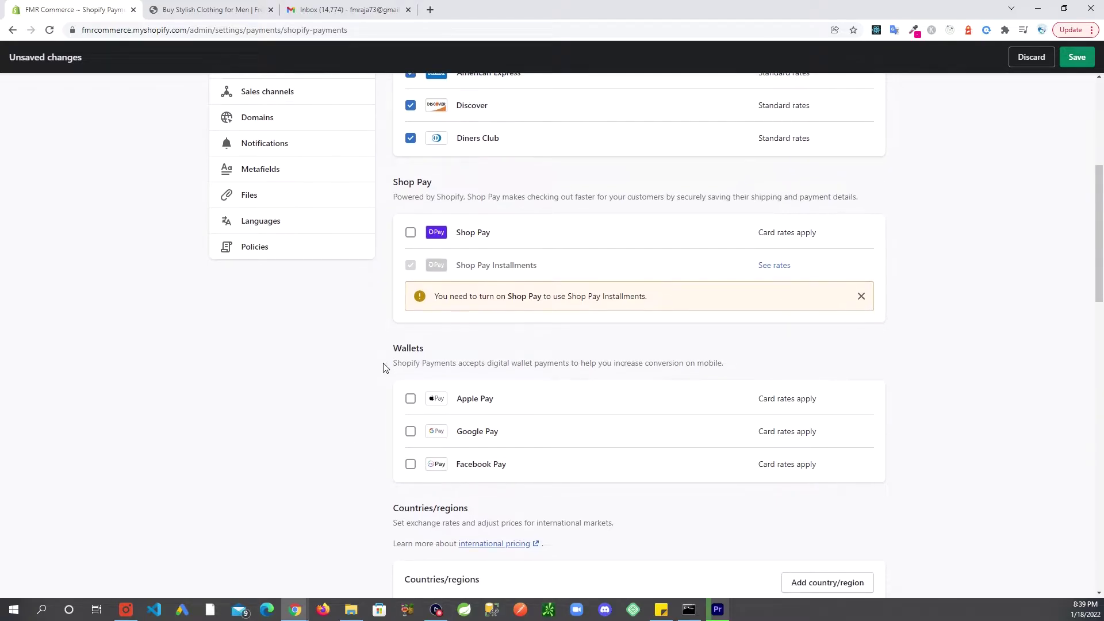
pyautogui.scroll(1, 414, 345)
pyautogui.scroll(-4, 527, 362)
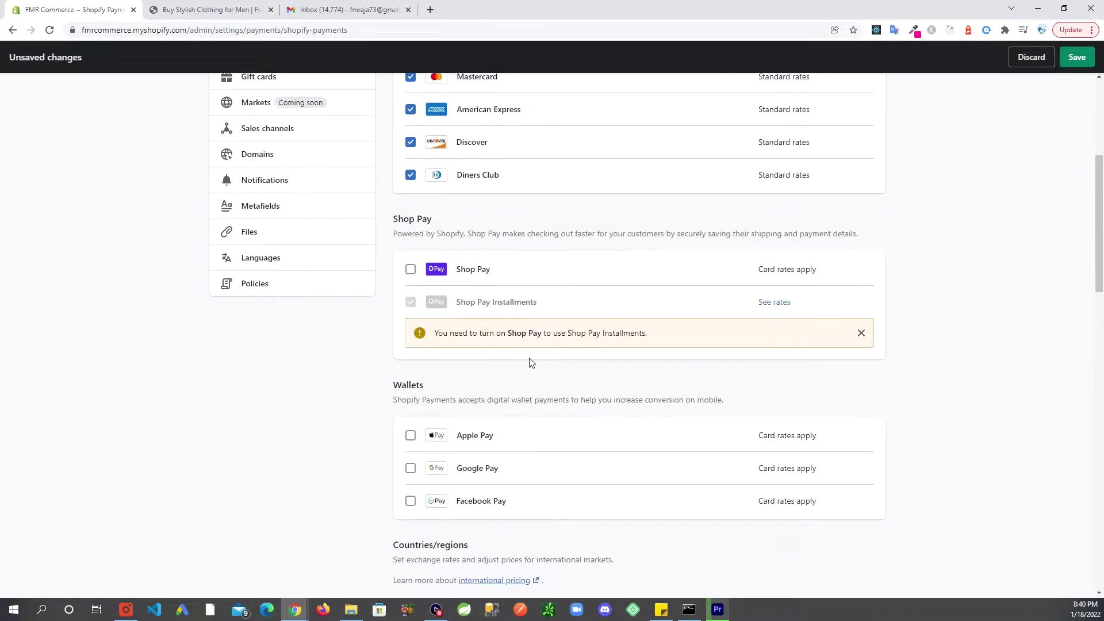
pyautogui.scroll(-8, 587, 350)
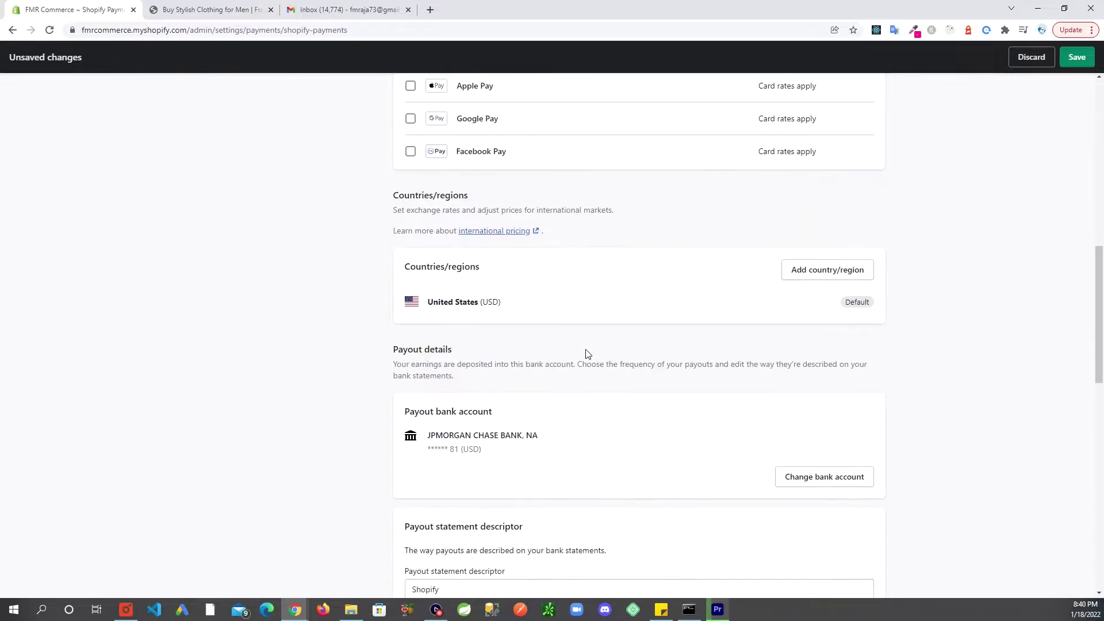
pyautogui.scroll(-1, 587, 353)
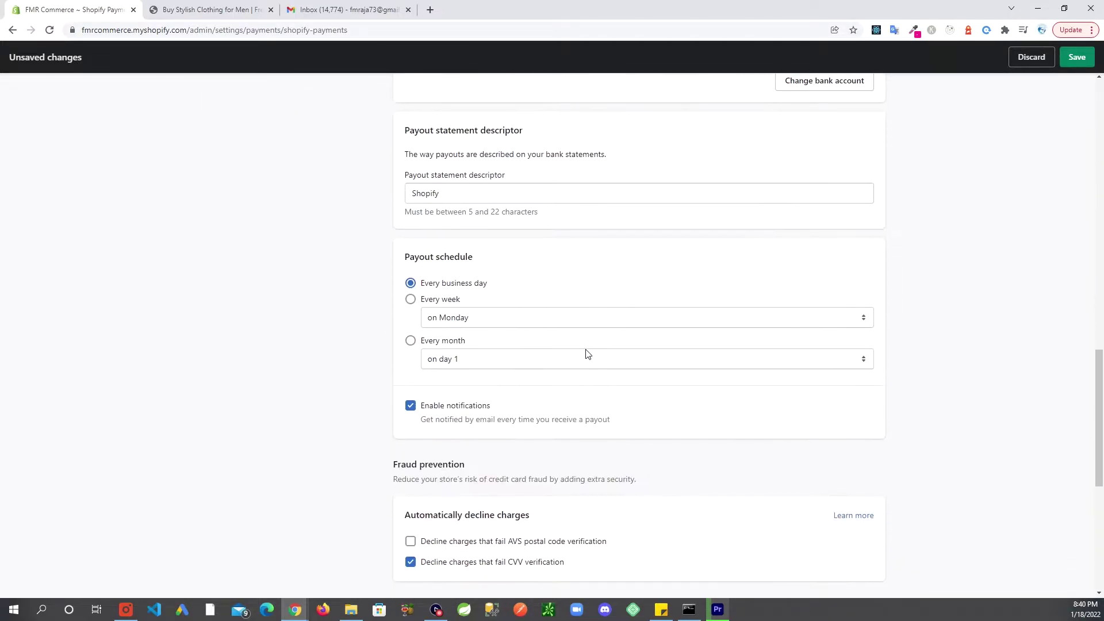
pyautogui.scroll(-1, 587, 353)
pyautogui.scroll(-5, 586, 353)
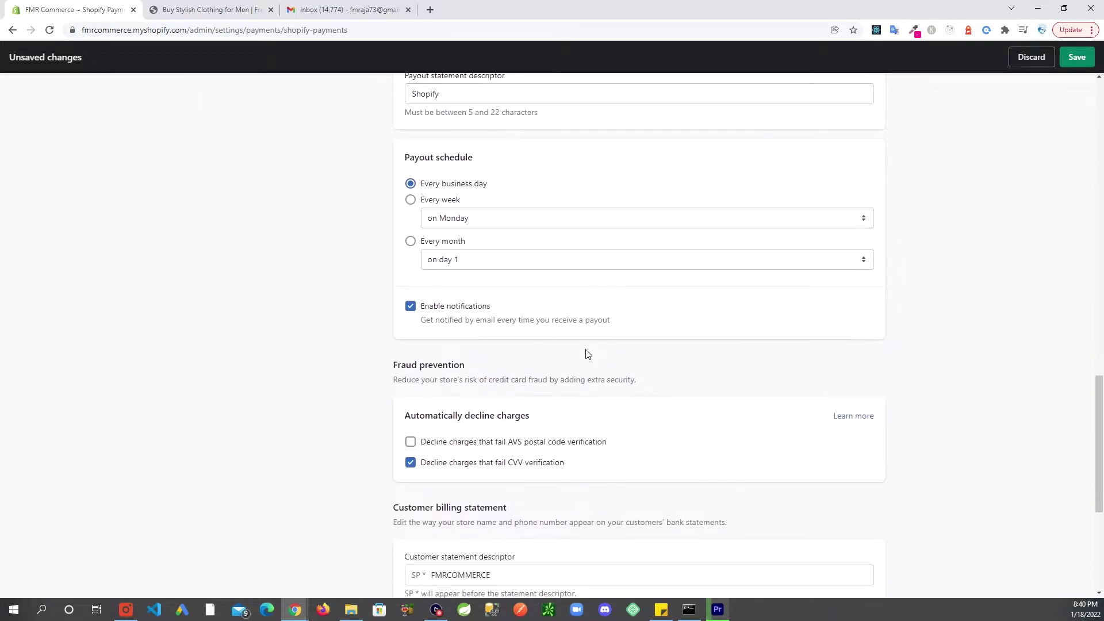
pyautogui.scroll(-1, 586, 353)
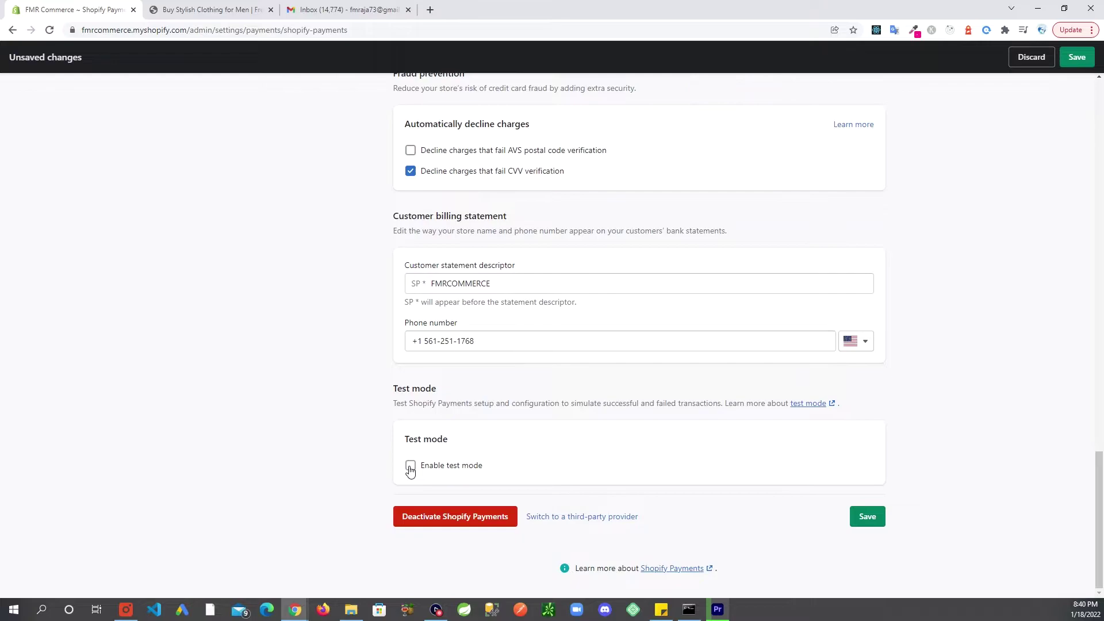
# Enable test mode, save the Shopify Payments changes and dismiss the 'updated' confirmation
pyautogui.click(410, 470)
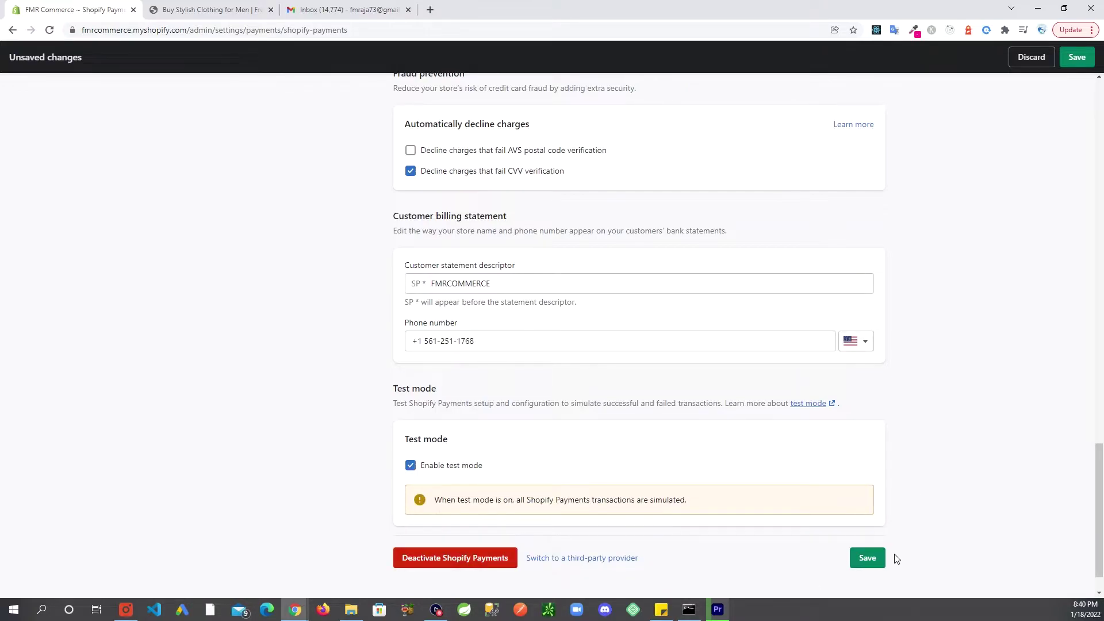
pyautogui.click(869, 559)
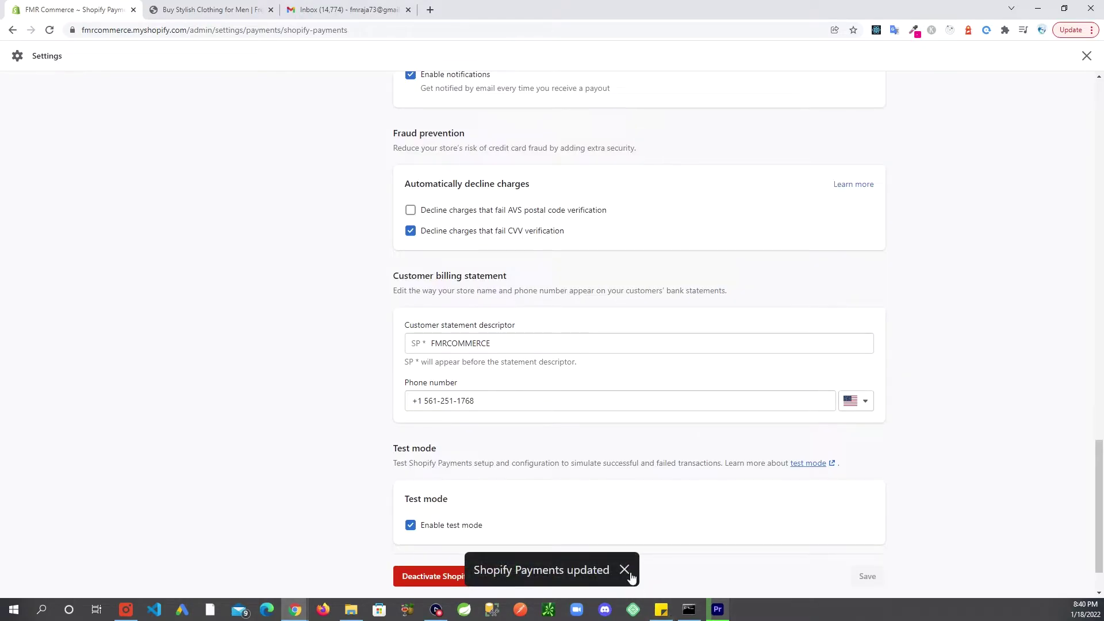
pyautogui.click(629, 572)
pyautogui.scroll(3, 303, 417)
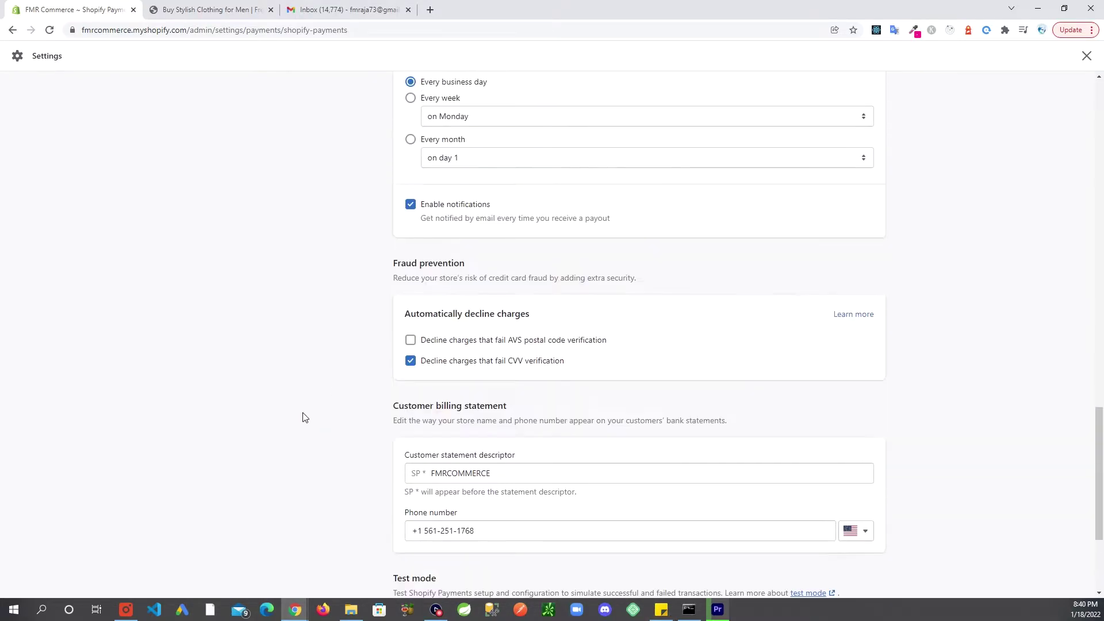
pyautogui.scroll(-3, 305, 426)
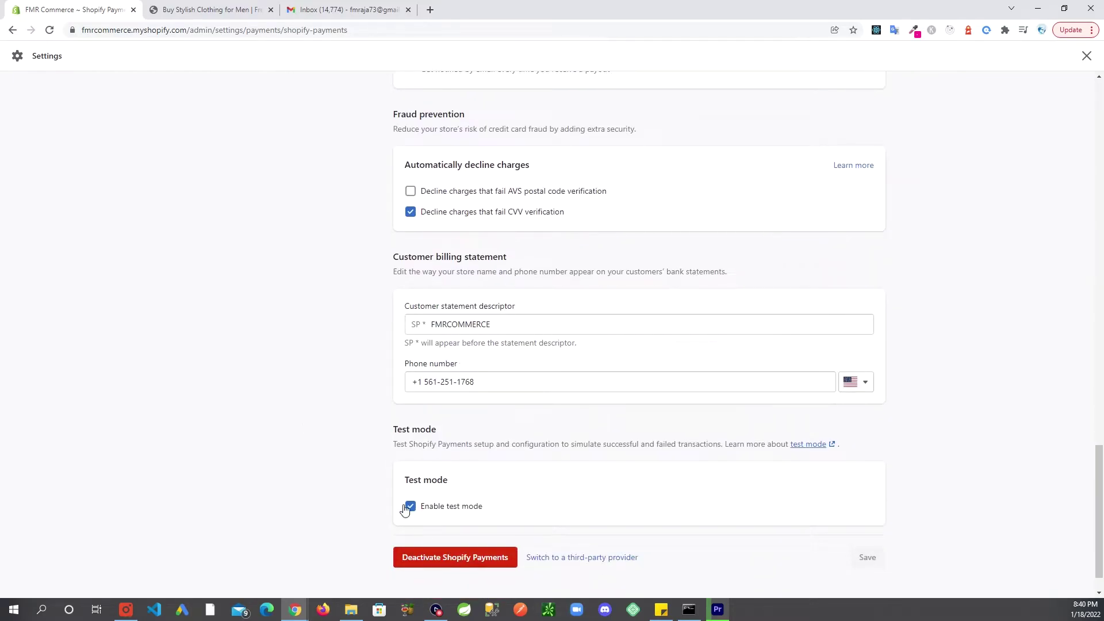
pyautogui.scroll(8, 266, 372)
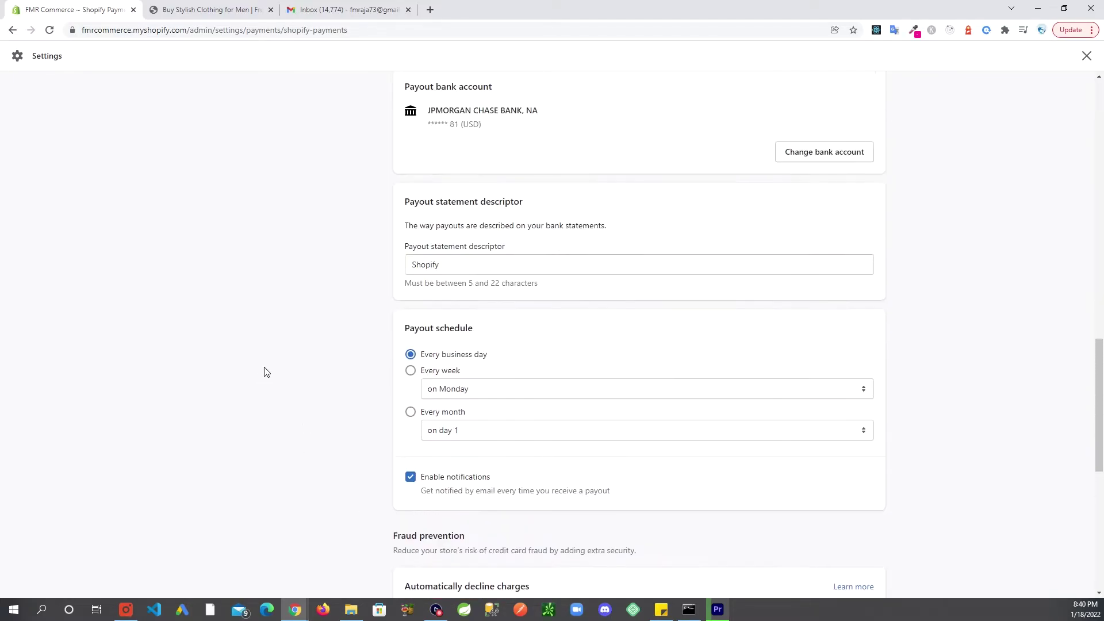
pyautogui.scroll(5, 282, 368)
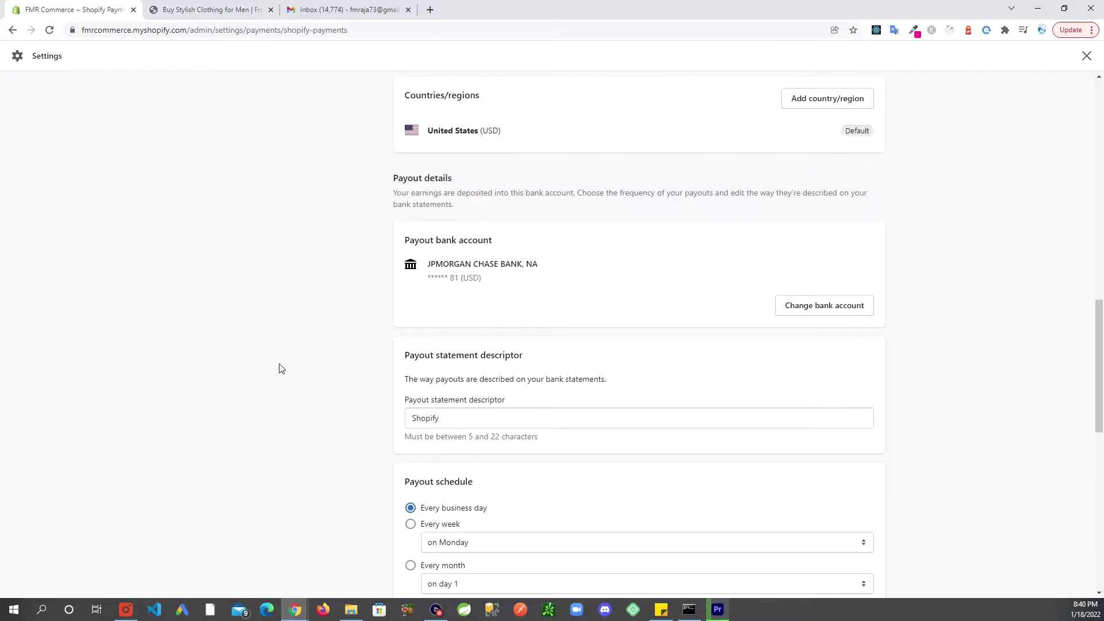
pyautogui.scroll(9, 282, 368)
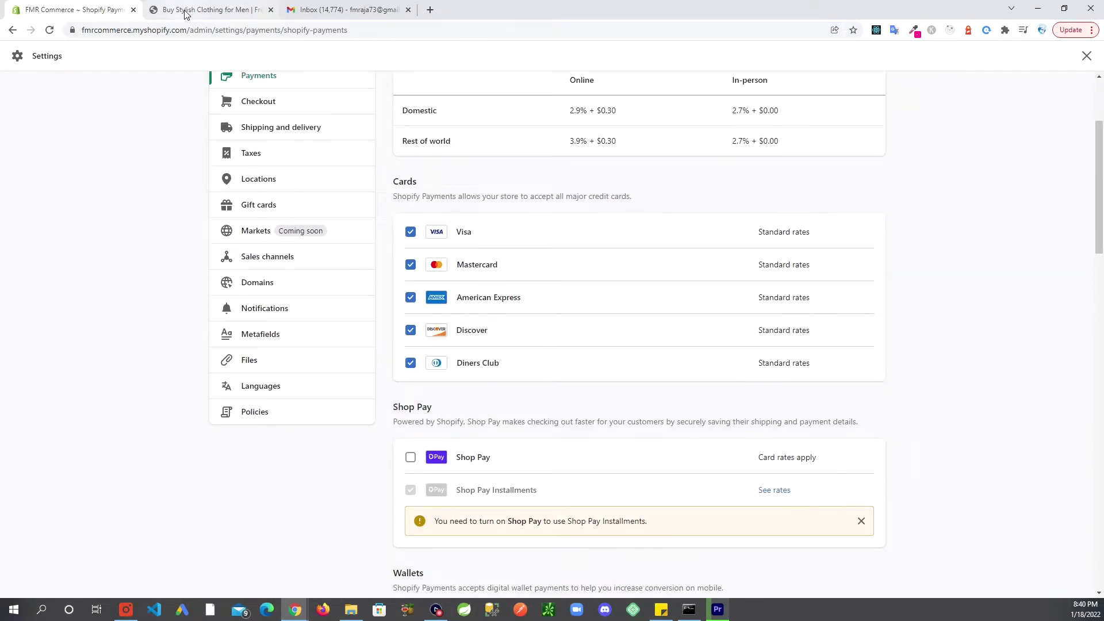
# In the storefront catalog, add the $40.00 Hipster Hoodie to the cart and open the cart
pyautogui.hotkey('ctrl', 'Tab')
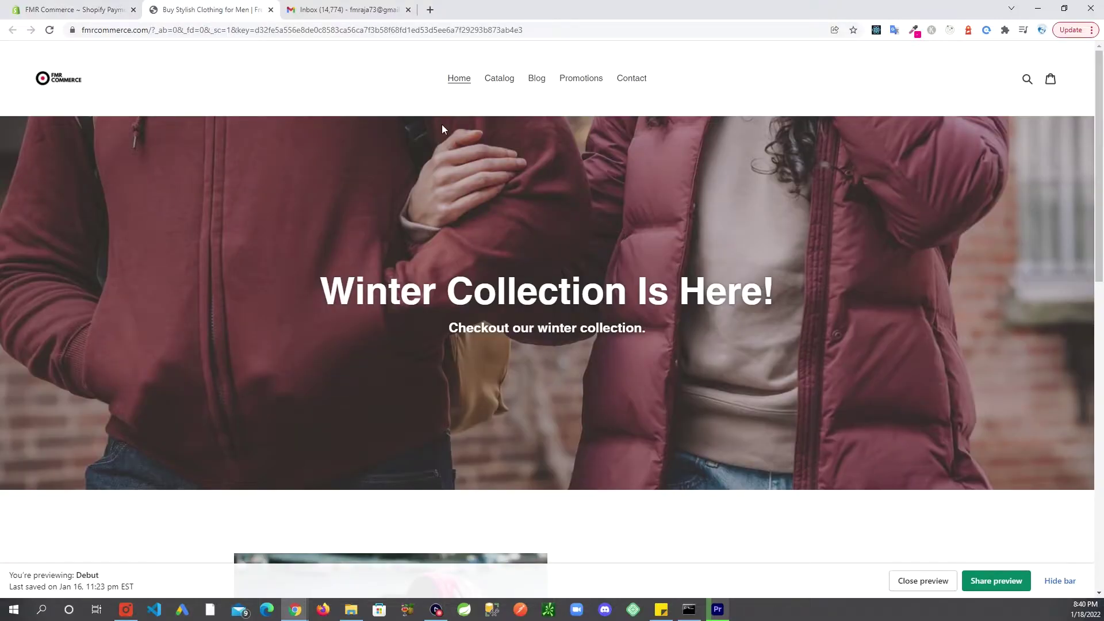
pyautogui.click(500, 80)
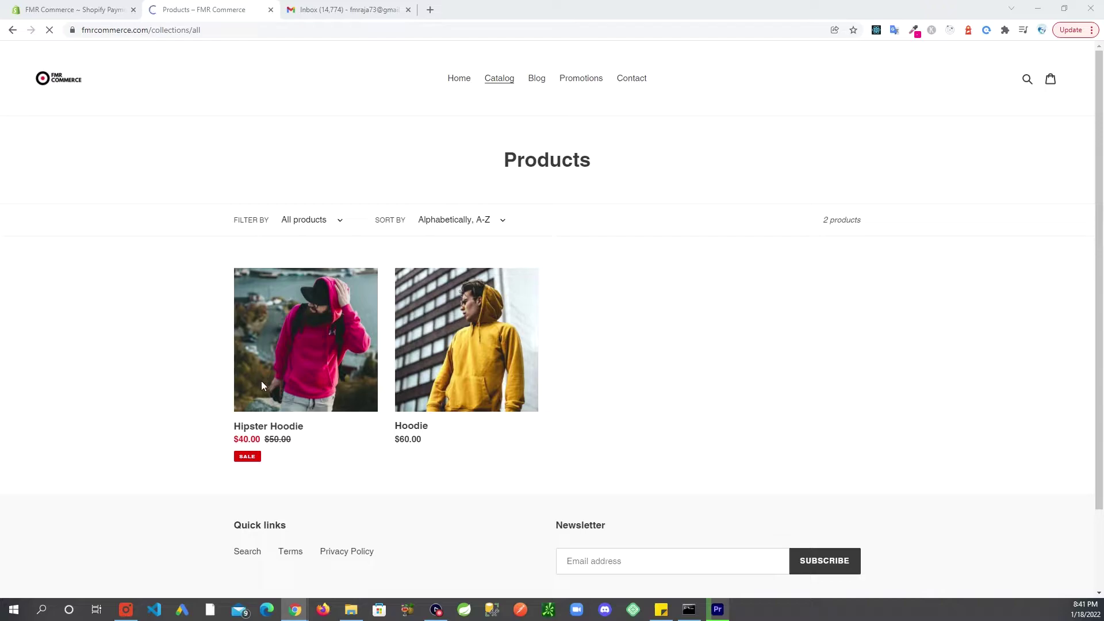
pyautogui.click(295, 330)
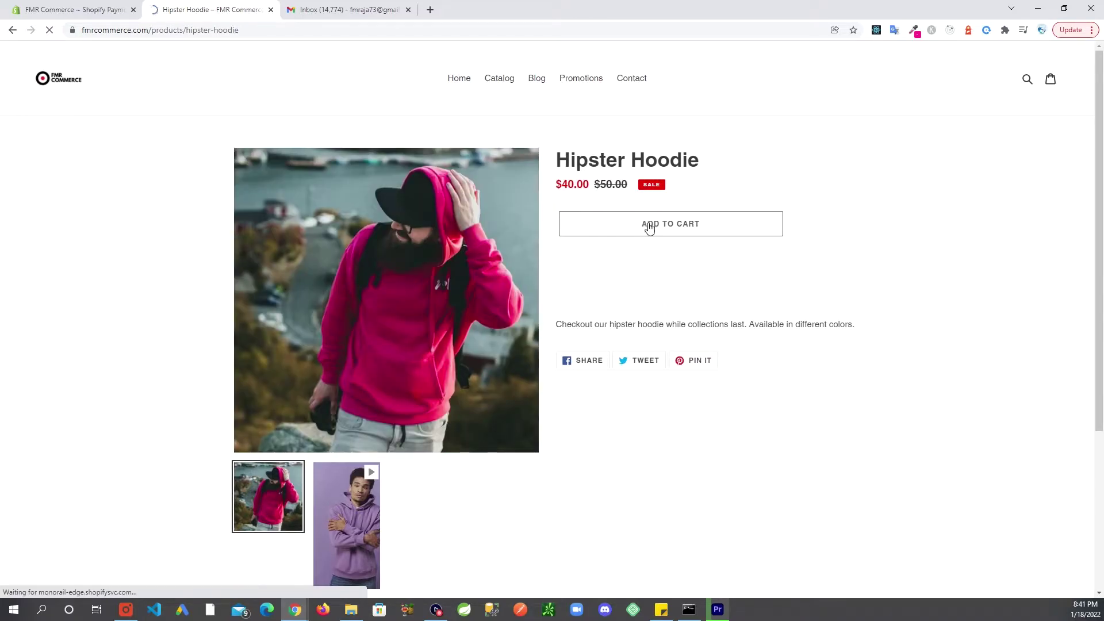
pyautogui.click(646, 226)
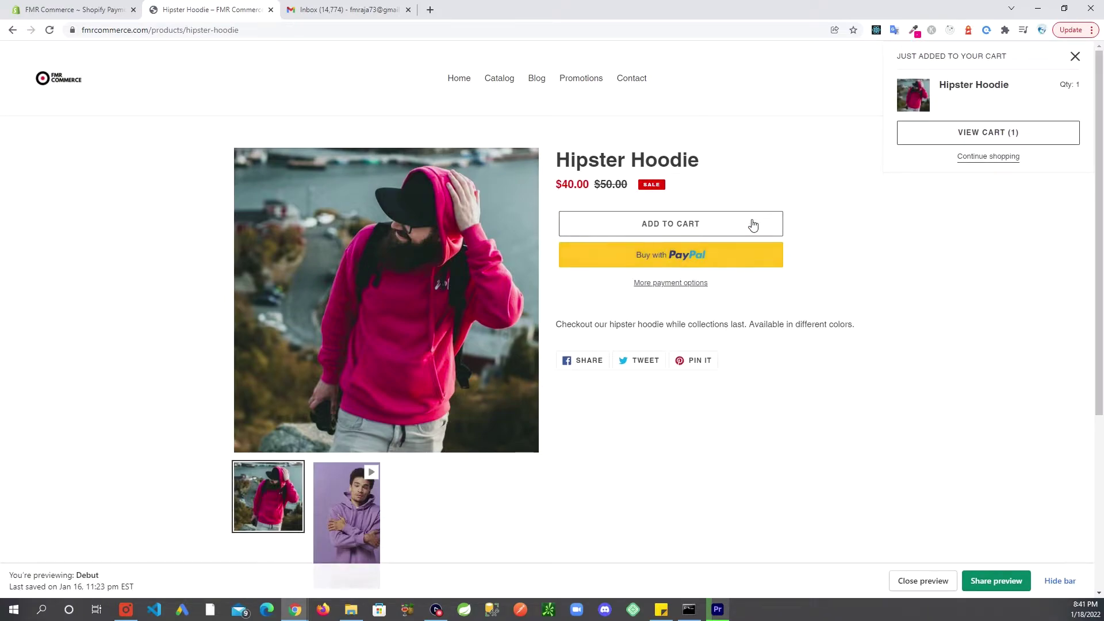
pyautogui.click(913, 143)
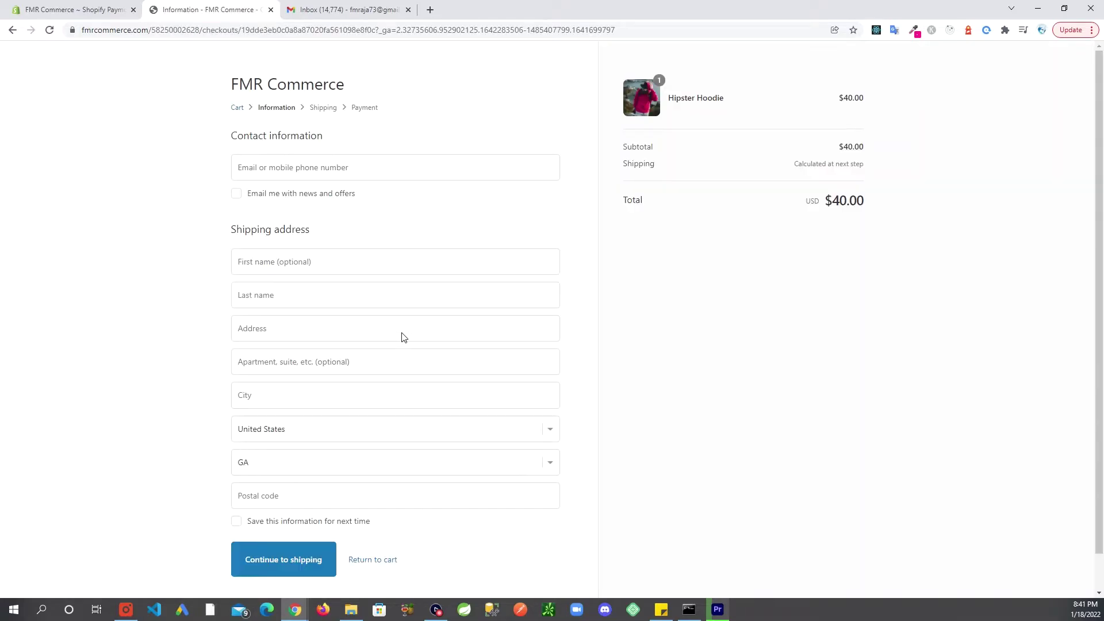
# Enter the customer's e-mail address as the checkout contact
pyautogui.click(360, 174)
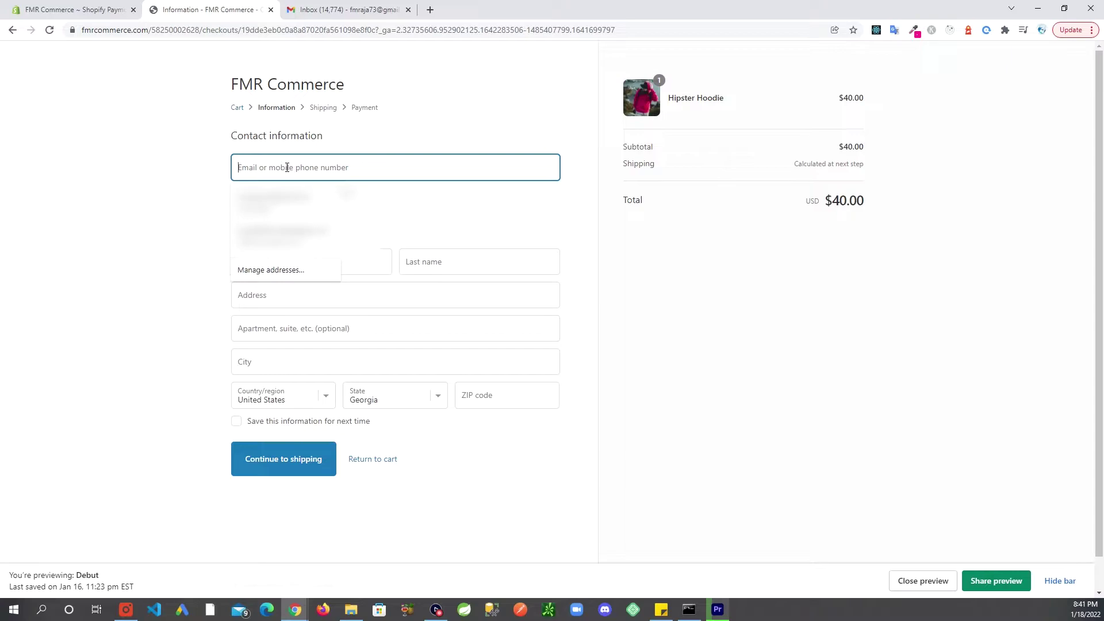
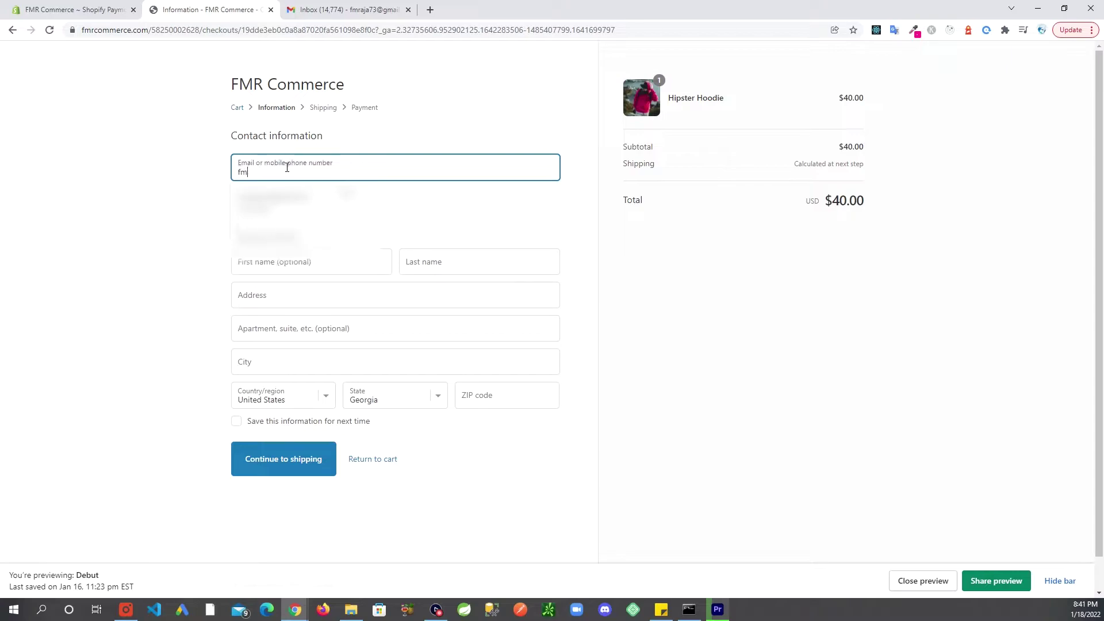
pyautogui.press('Tab')
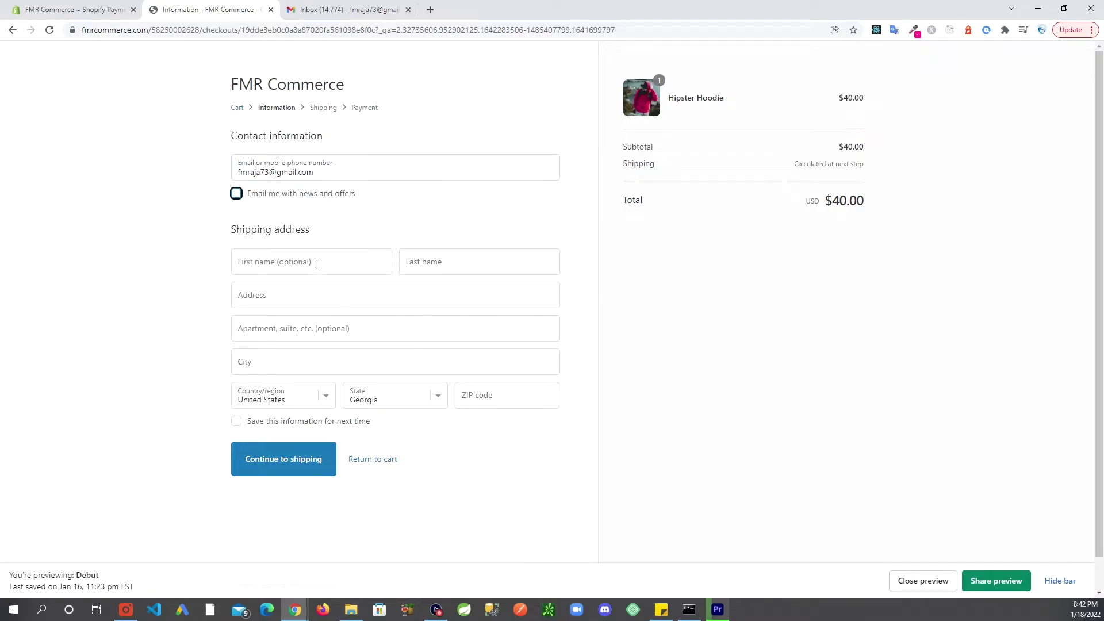
# Fill in the shipping name Test Order and start on the street address
pyautogui.click(317, 264)
pyautogui.write('T')
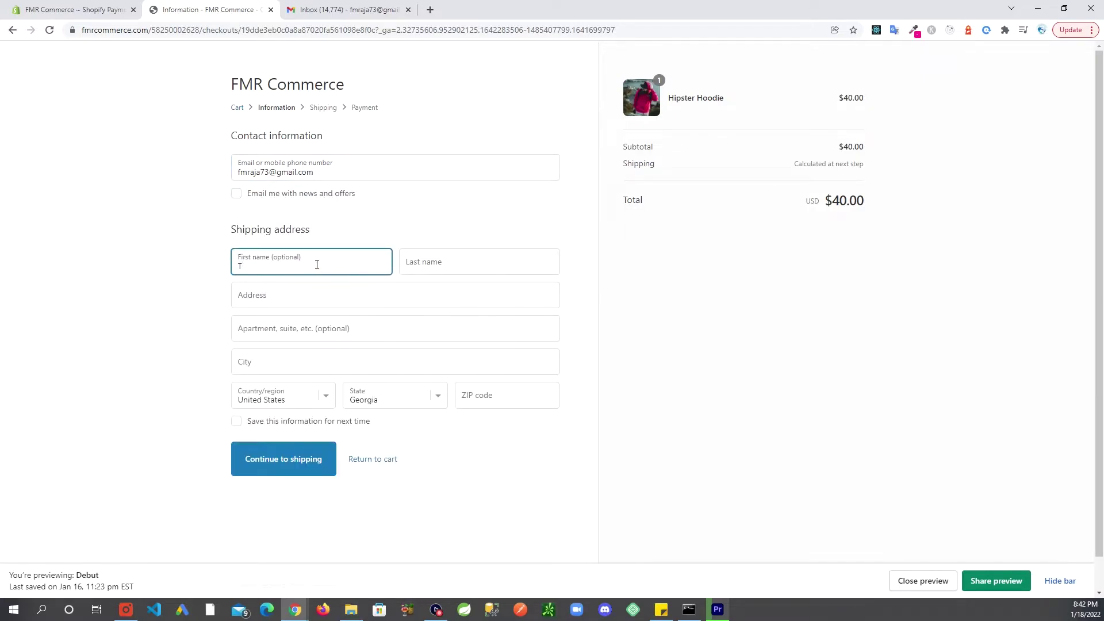
pyautogui.write('est')
pyautogui.click(441, 263)
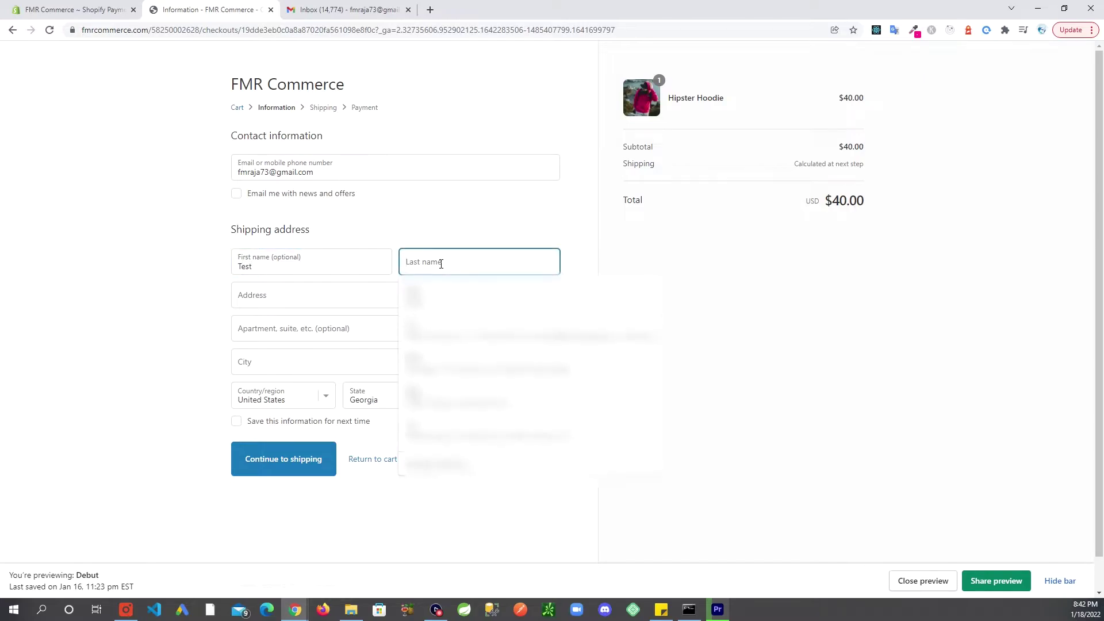
pyautogui.write('Order')
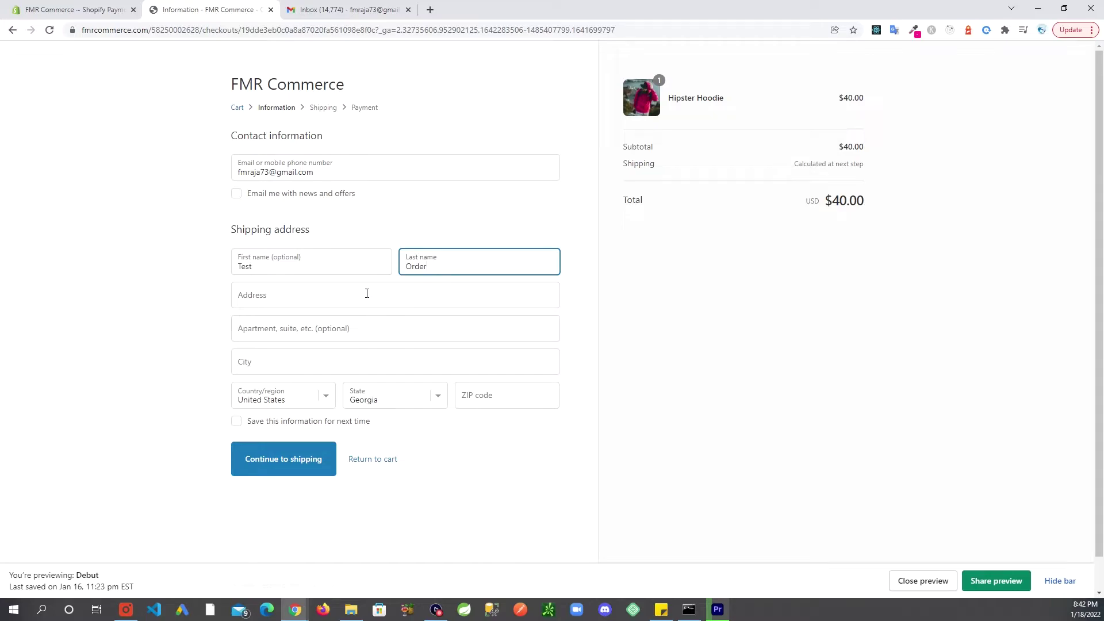
pyautogui.click(367, 294)
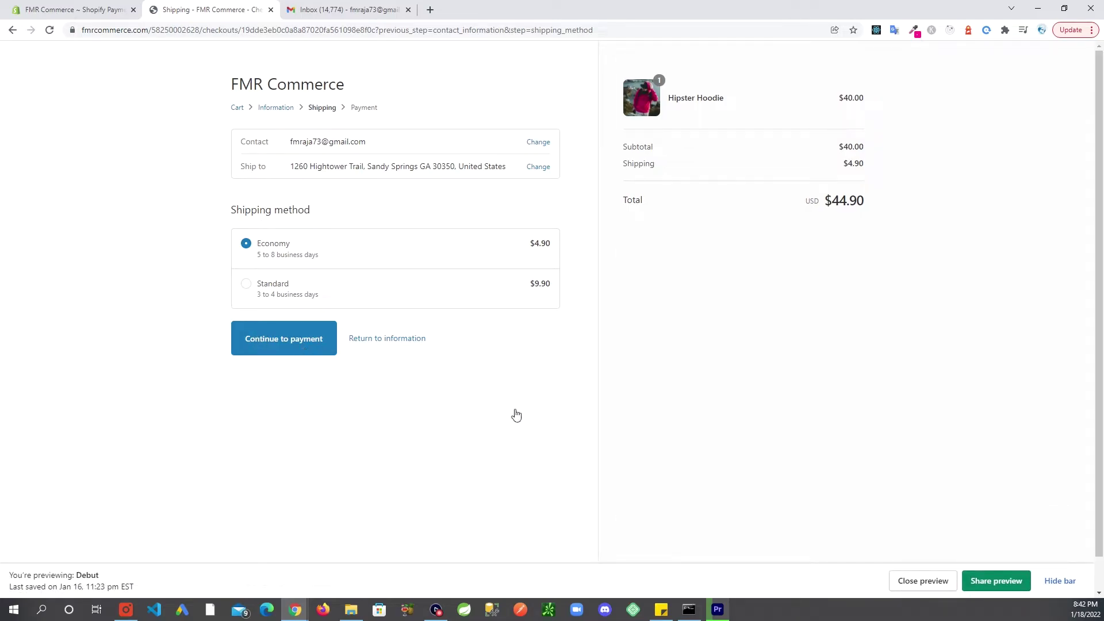
pyautogui.press('Return')
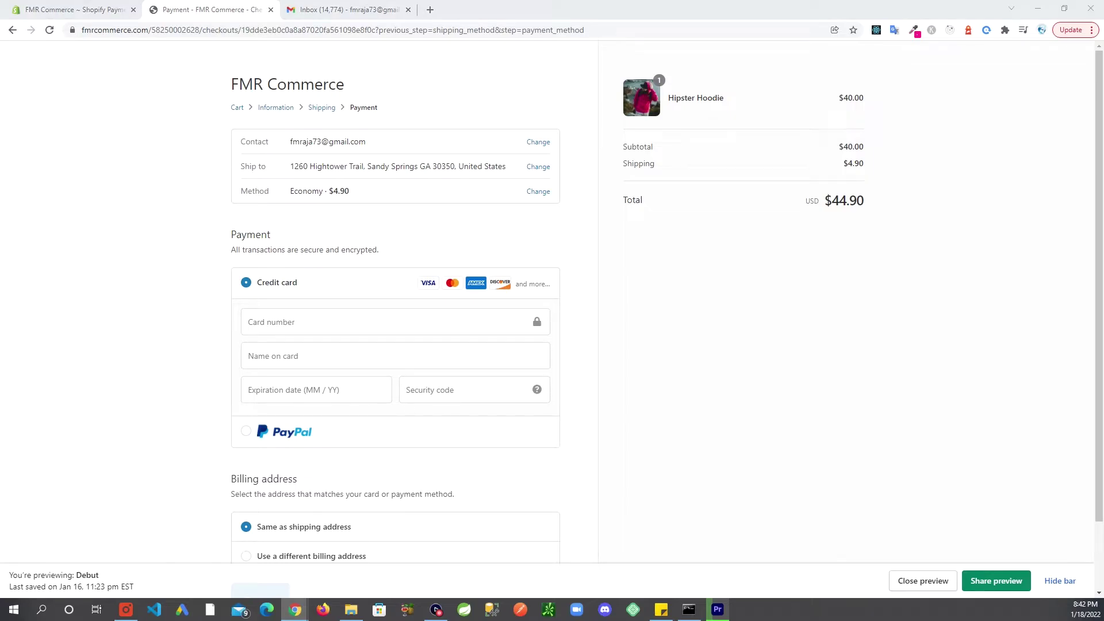
pyautogui.click(353, 327)
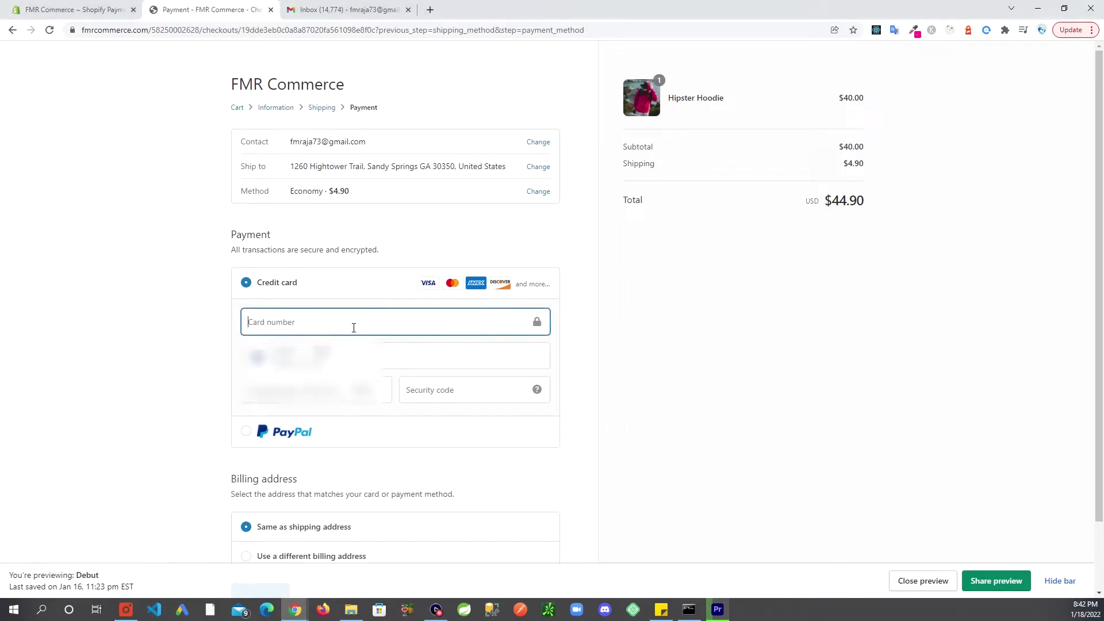
pyautogui.write('4242 4242 4242 4242')
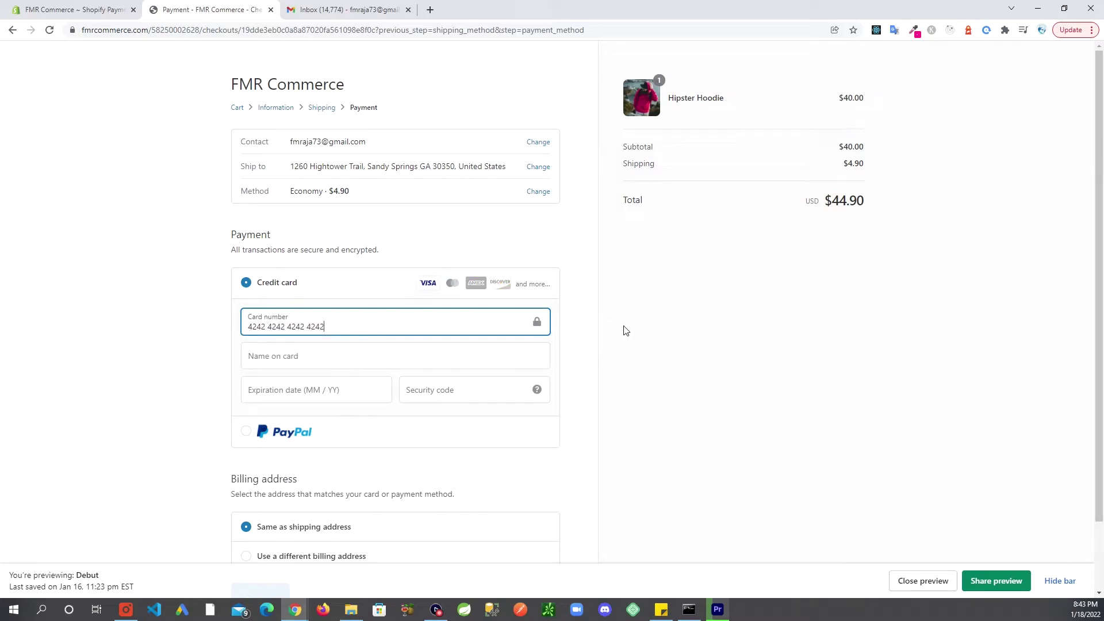
pyautogui.click(625, 329)
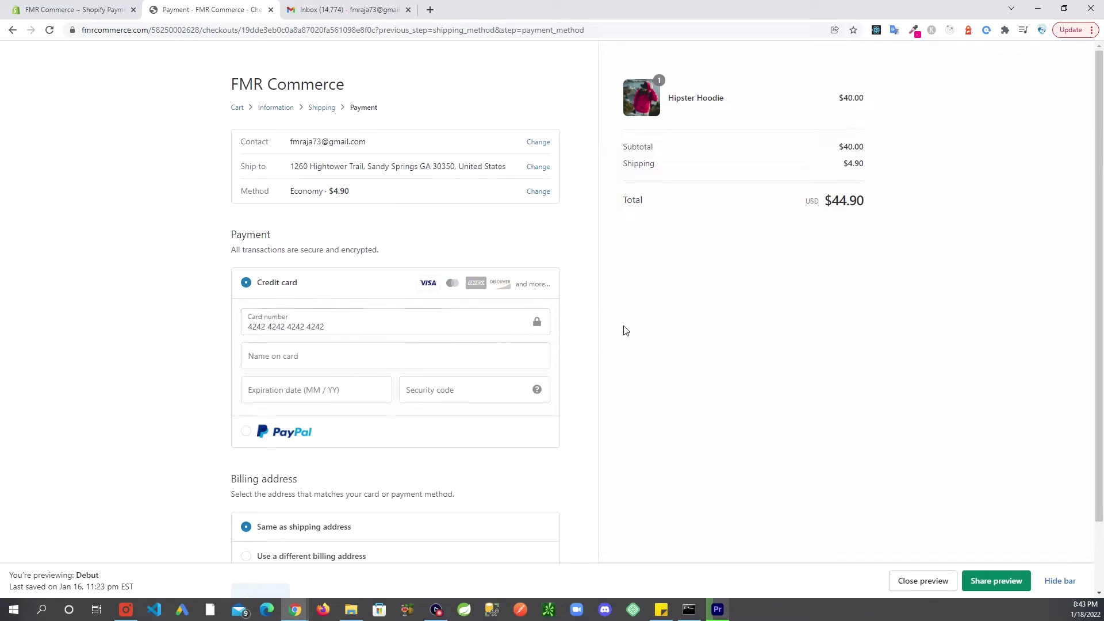
pyautogui.click(316, 356)
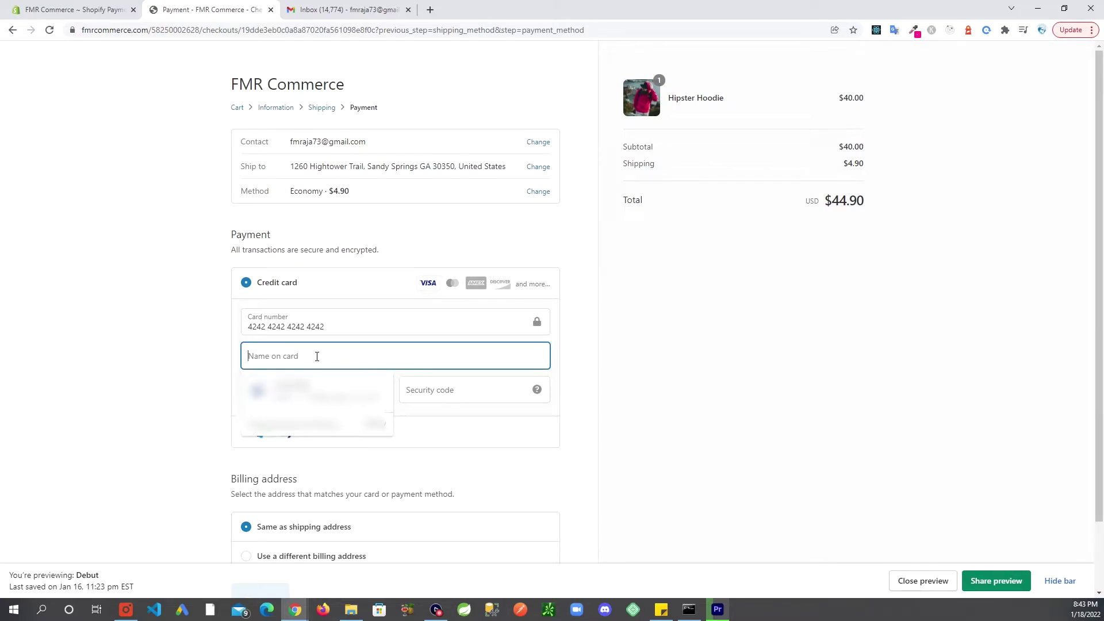
pyautogui.write('Test')
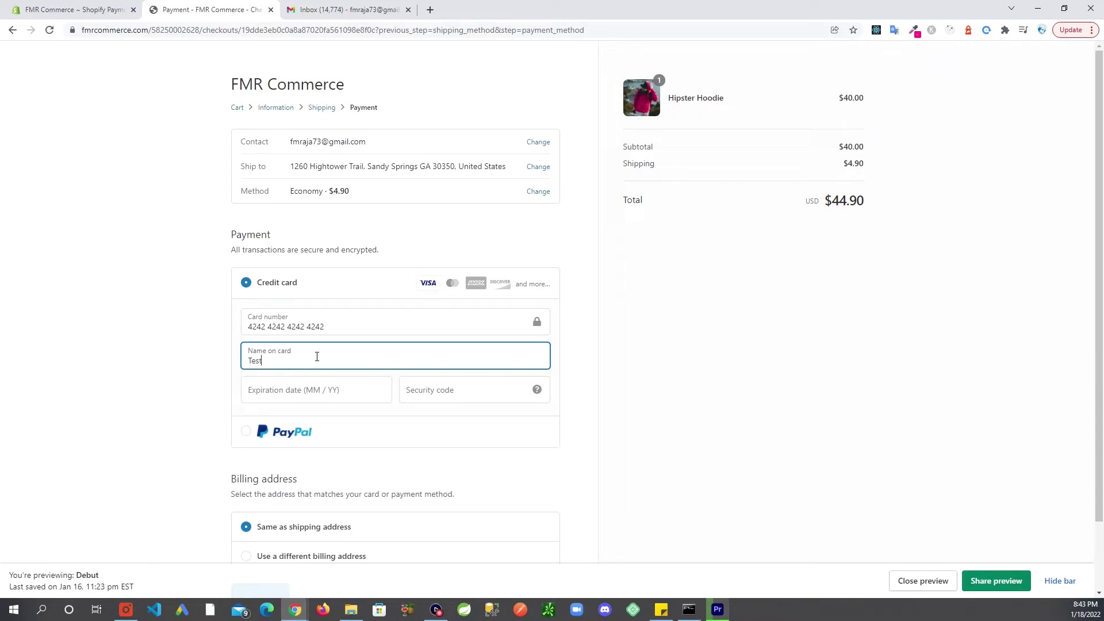
pyautogui.write(' Order')
pyautogui.click(308, 394)
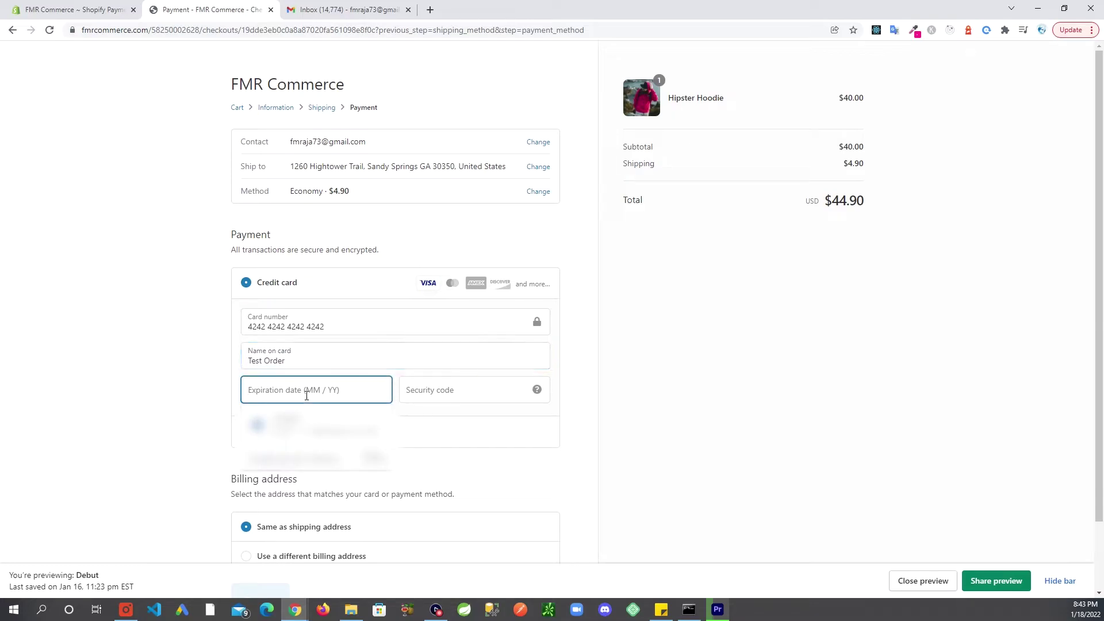
pyautogui.write('12 / 2')
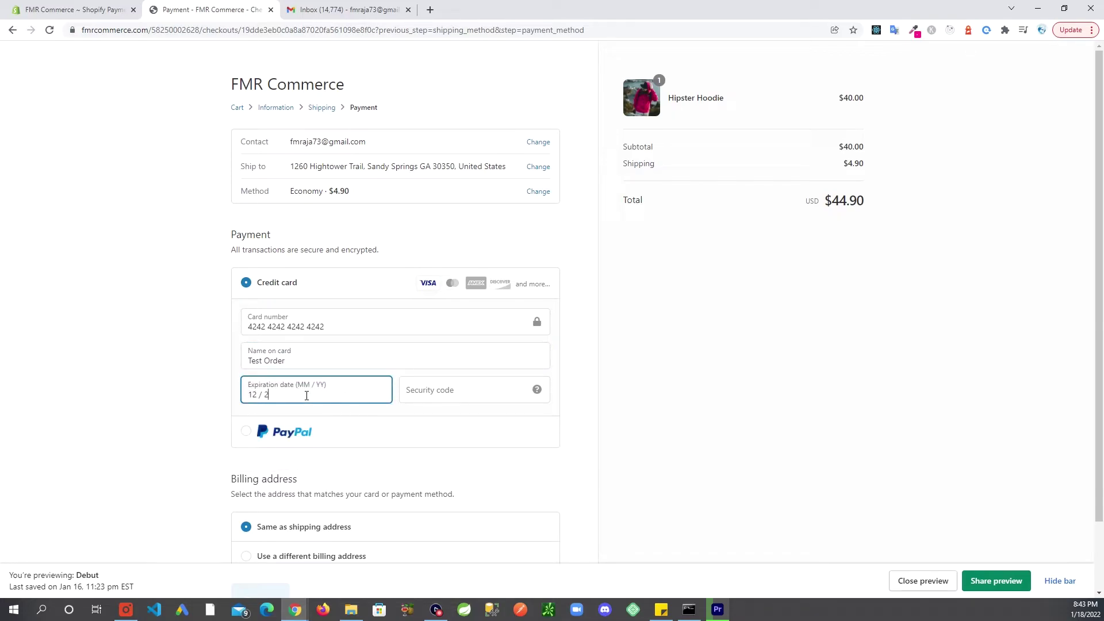
pyautogui.write('3')
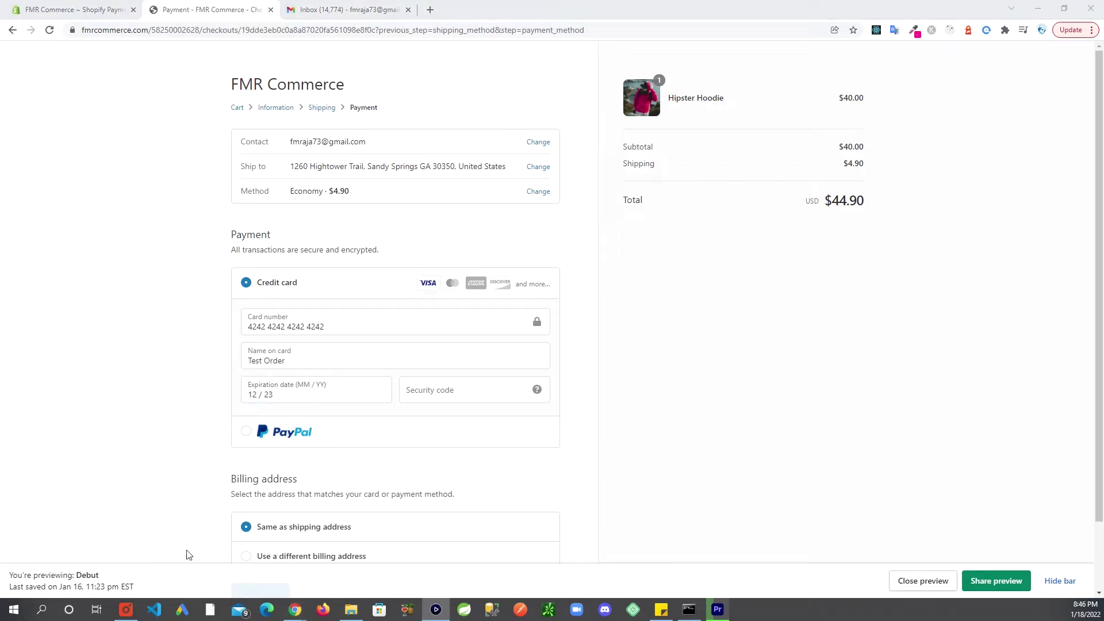
pyautogui.click(415, 395)
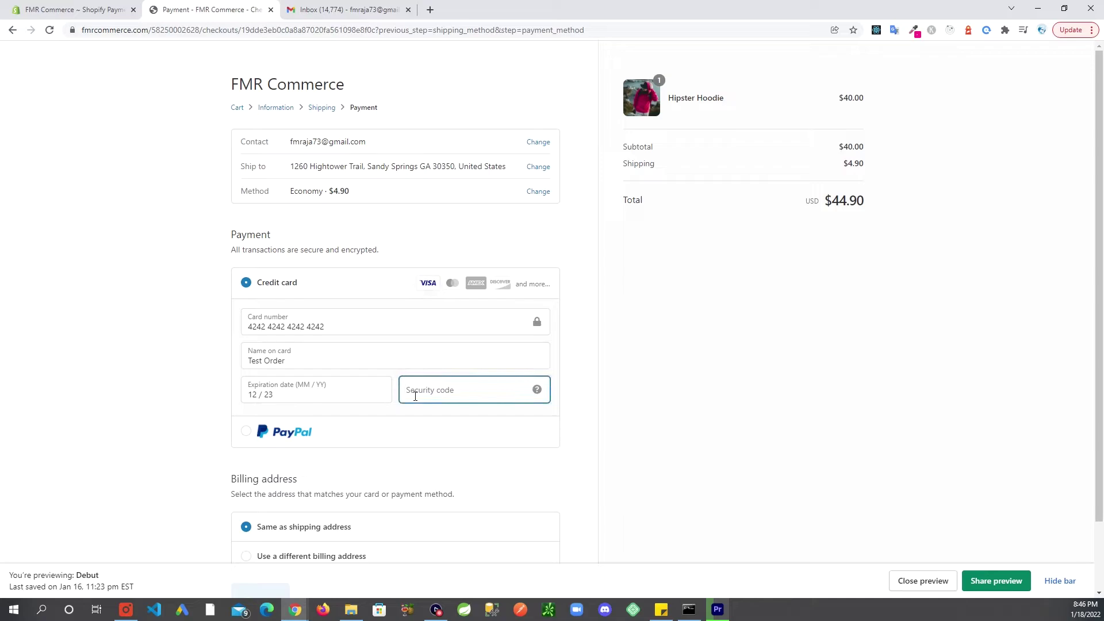
pyautogui.write('123')
pyautogui.click(692, 394)
pyautogui.scroll(-1, 690, 397)
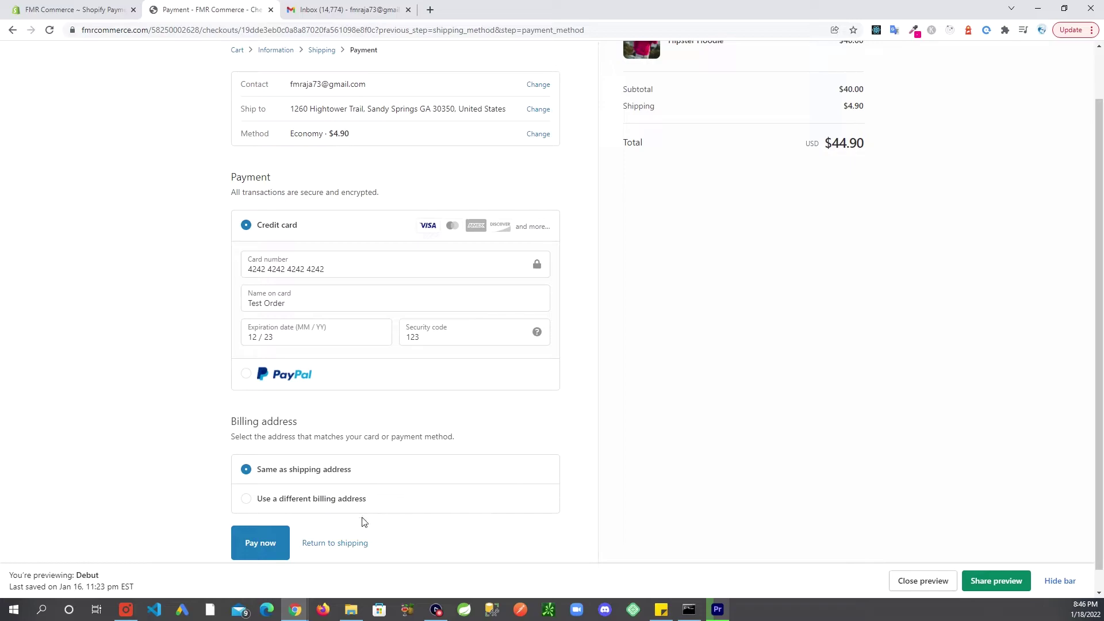
pyautogui.click(267, 544)
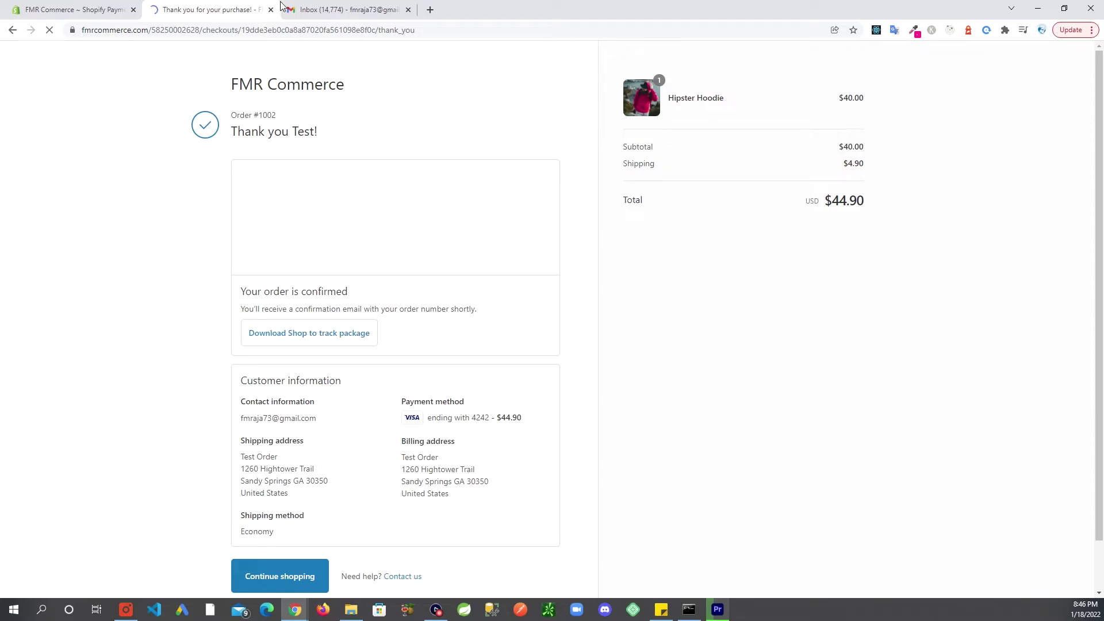
# Back in the admin, view test order #1002's details, then return to All orders
pyautogui.click(72, 9)
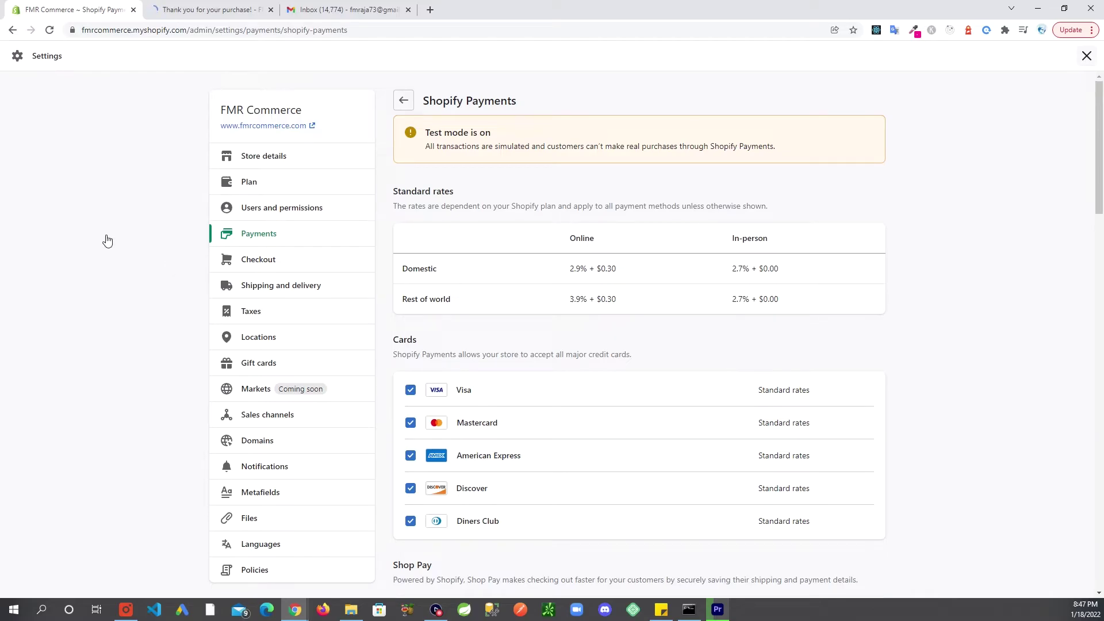
pyautogui.press('Escape')
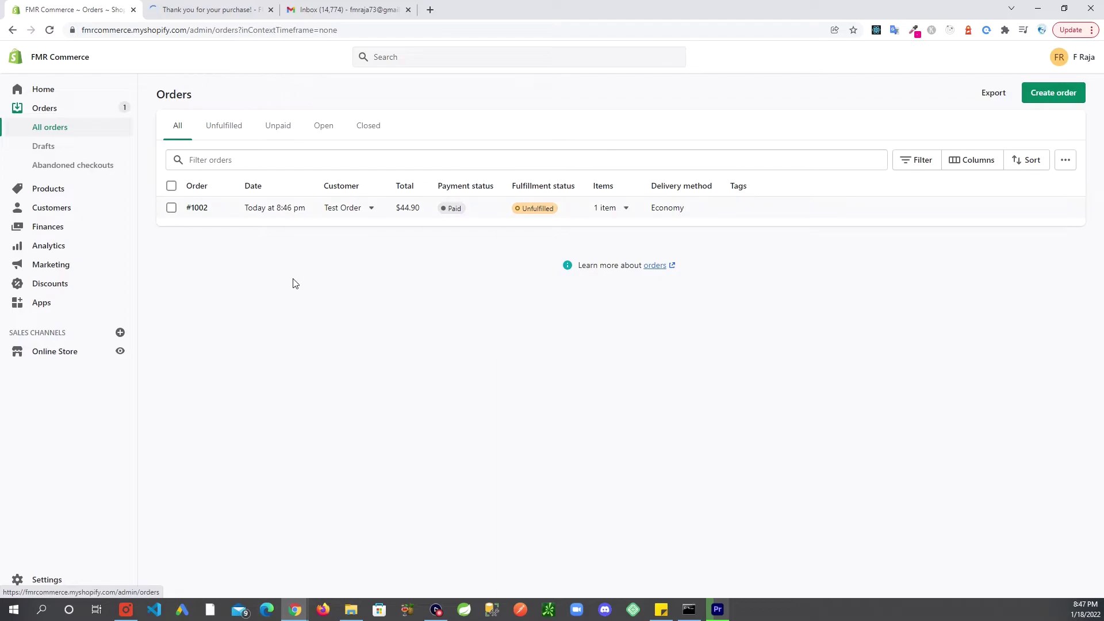
pyautogui.click(266, 217)
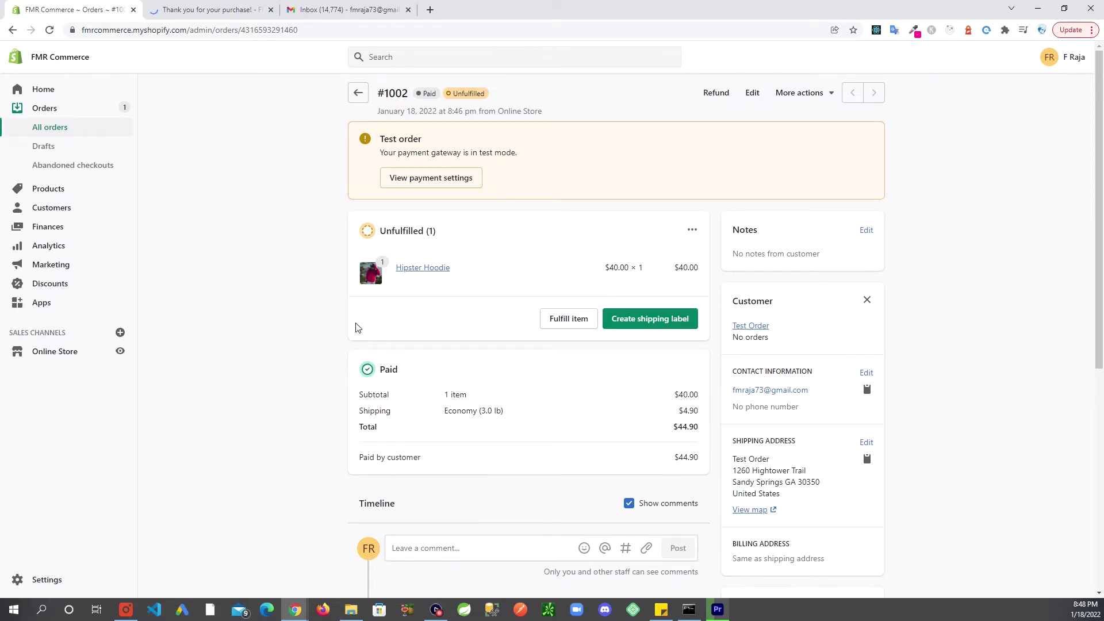
pyautogui.click(69, 134)
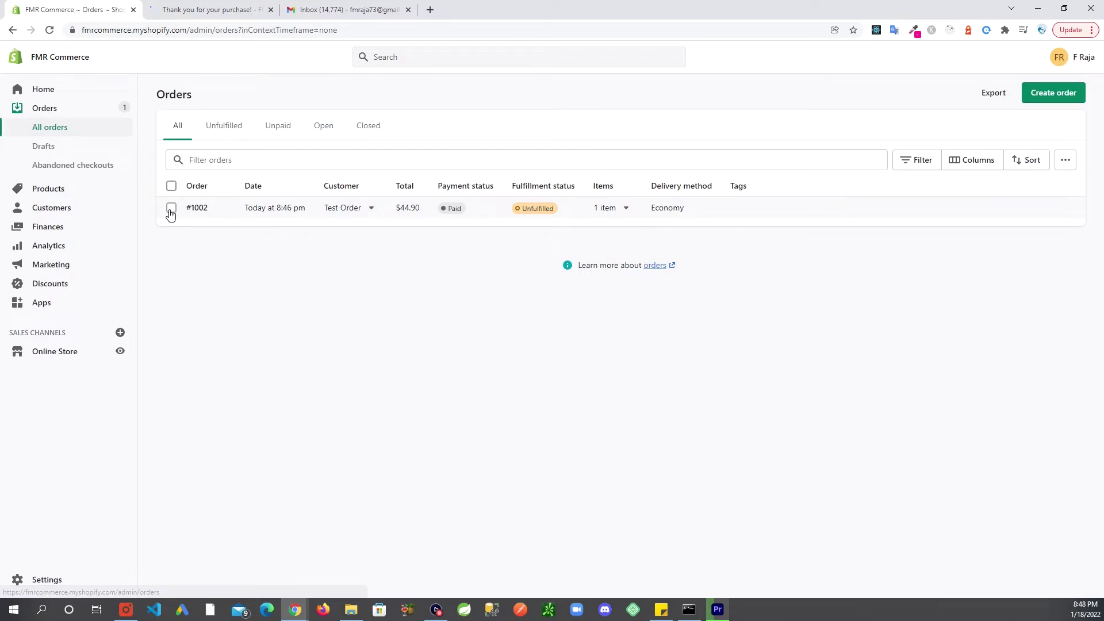
# Select order #1002 and archive it through More actions
pyautogui.click(171, 208)
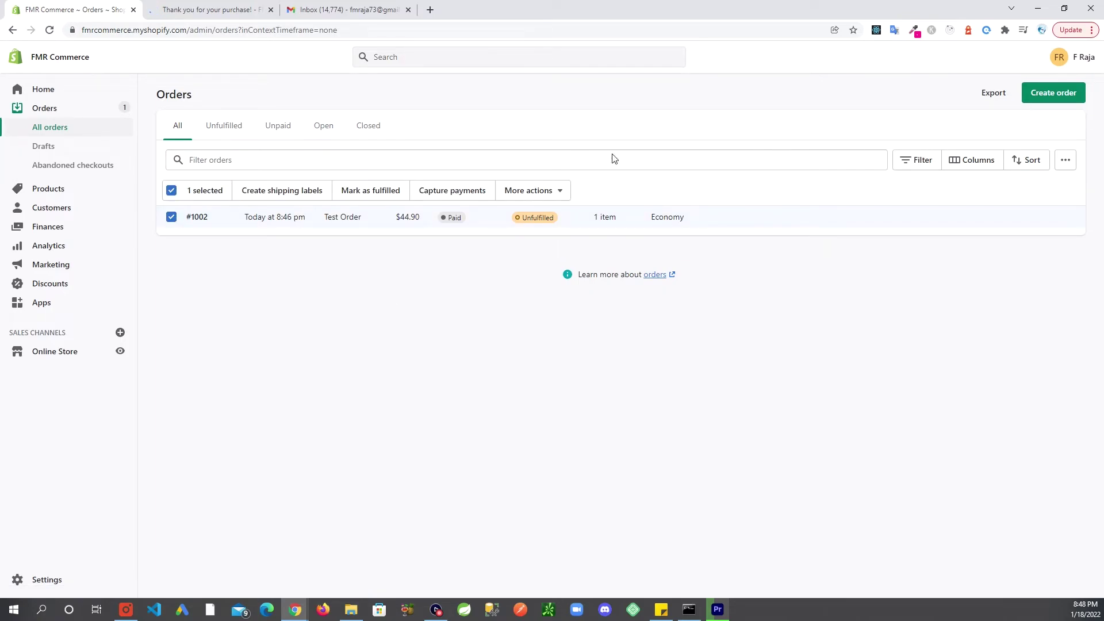
pyautogui.click(561, 197)
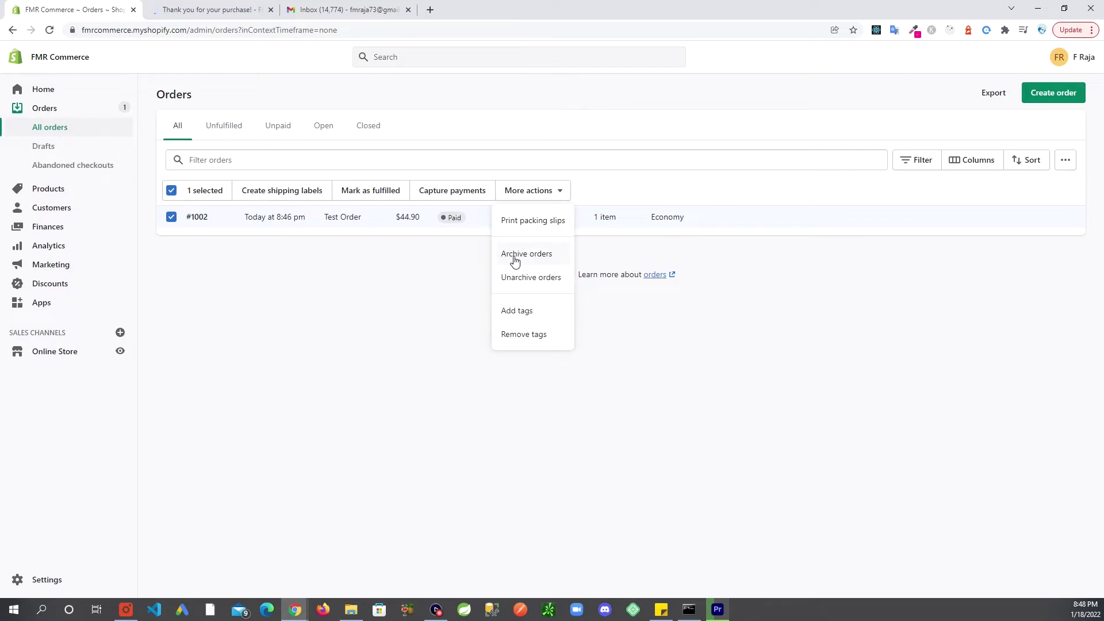
pyautogui.click(355, 313)
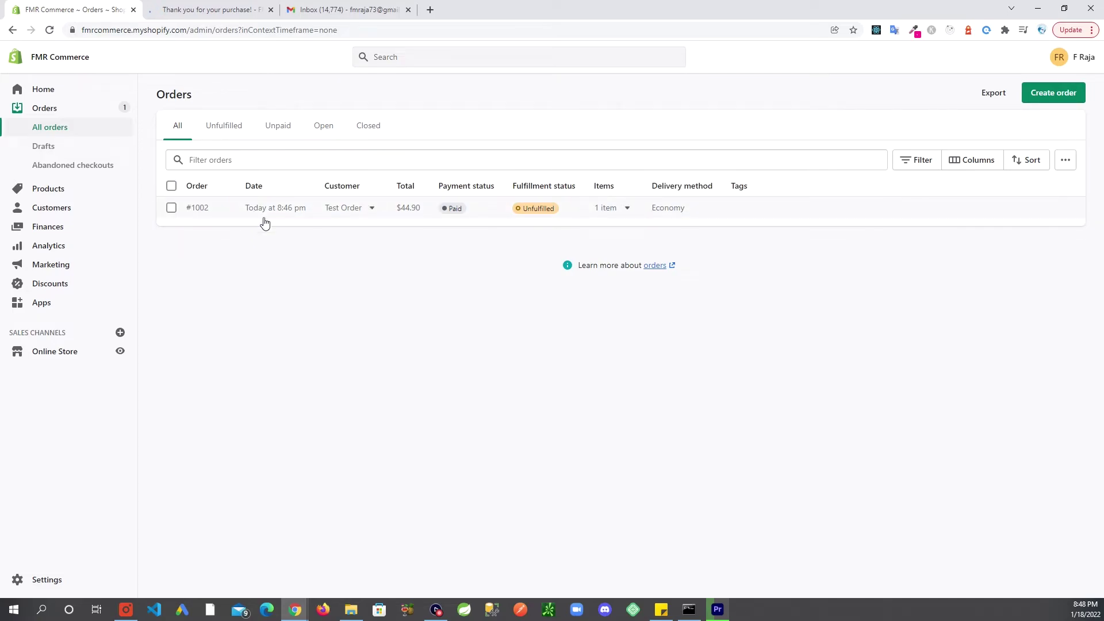
# Open order #1002 and delete it using Delete order at the bottom of its page
pyautogui.click(210, 209)
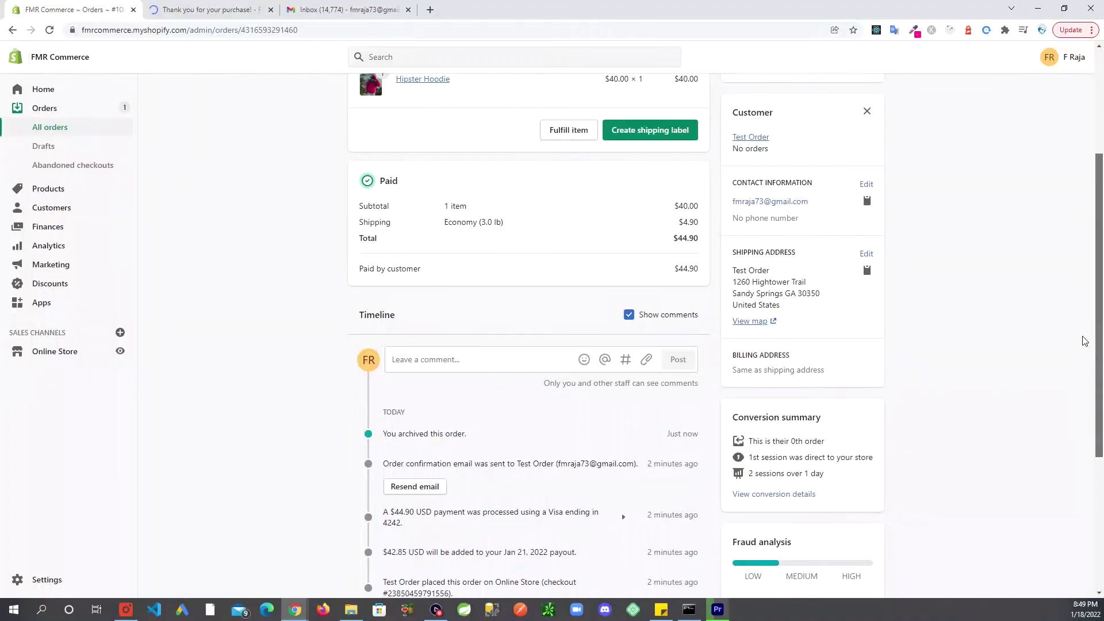
pyautogui.scroll(-4, 1080, 402)
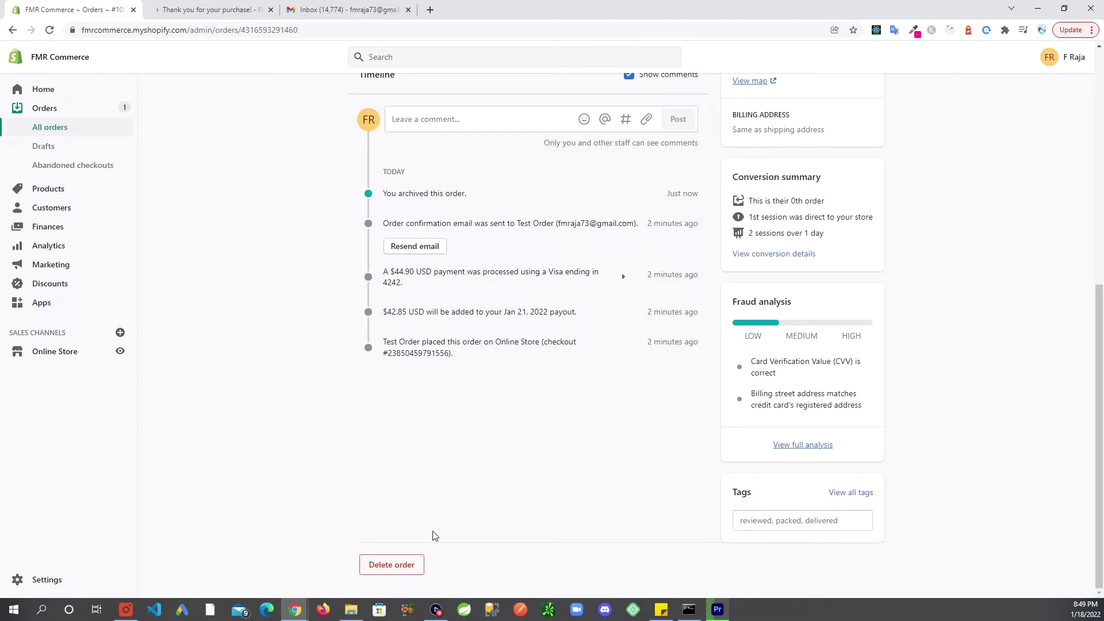
pyautogui.click(389, 569)
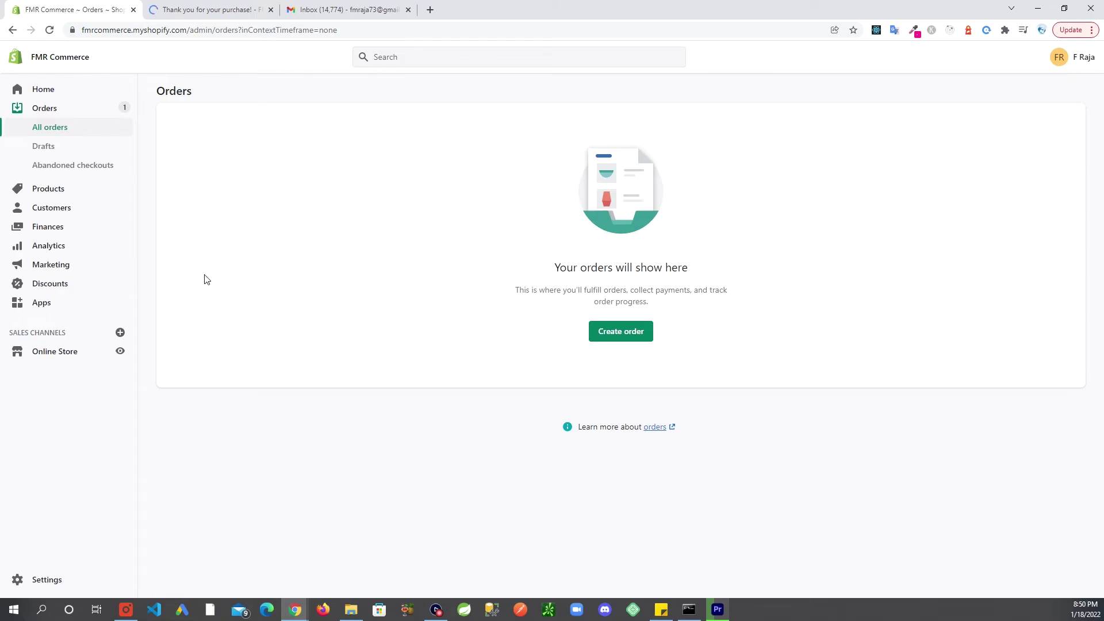
# Go to Settings > Payments and open the Shopify Payments management page
pyautogui.click(44, 581)
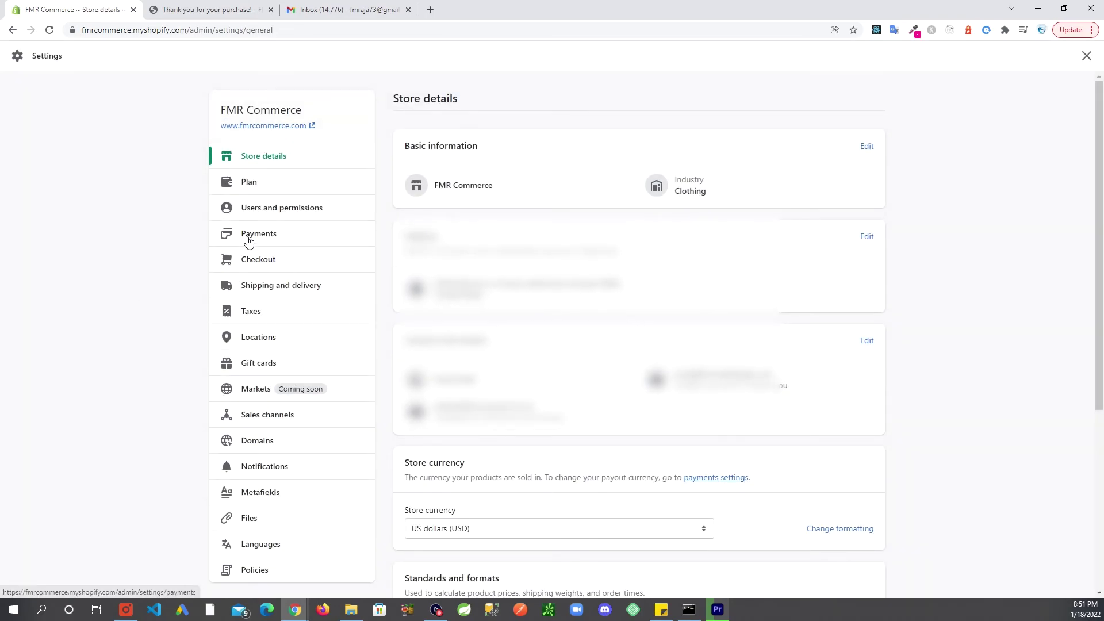
pyautogui.click(248, 240)
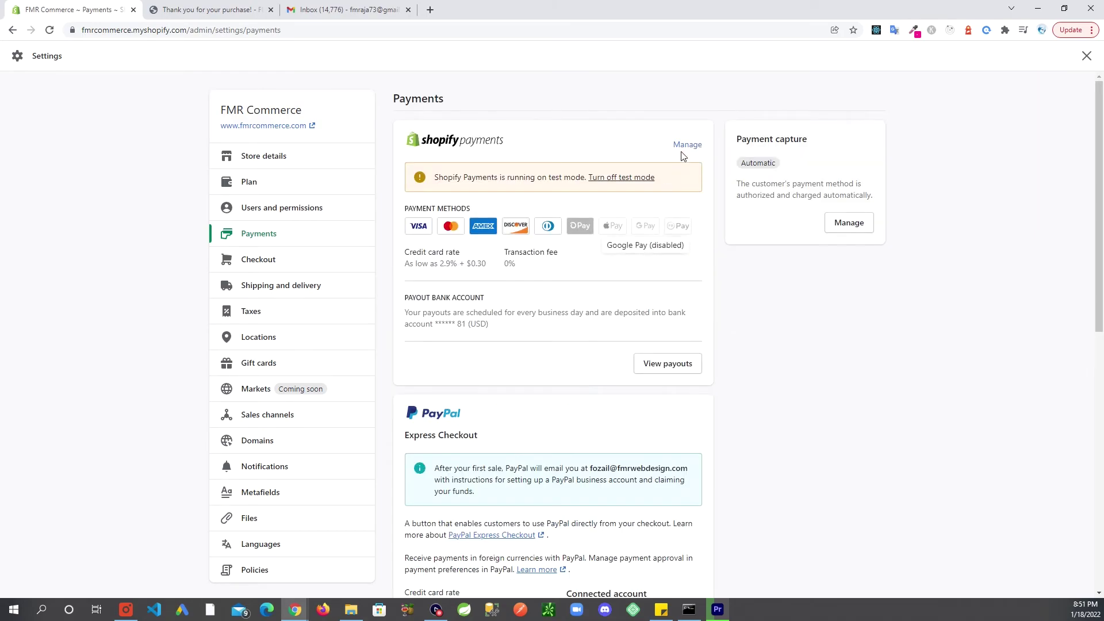
pyautogui.click(687, 144)
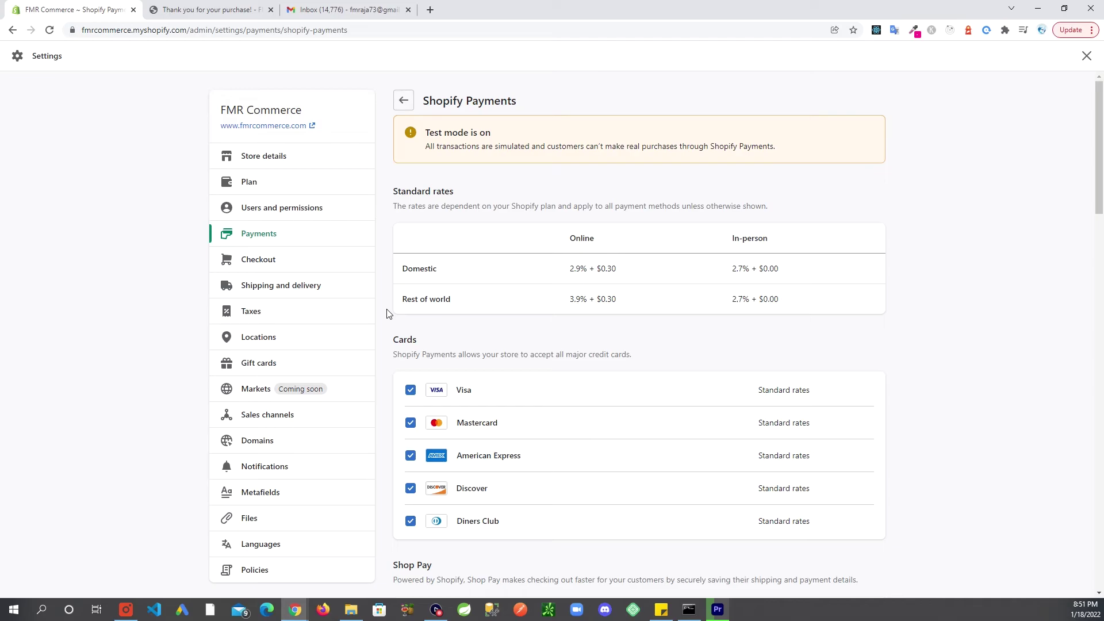
pyautogui.scroll(-4, 387, 313)
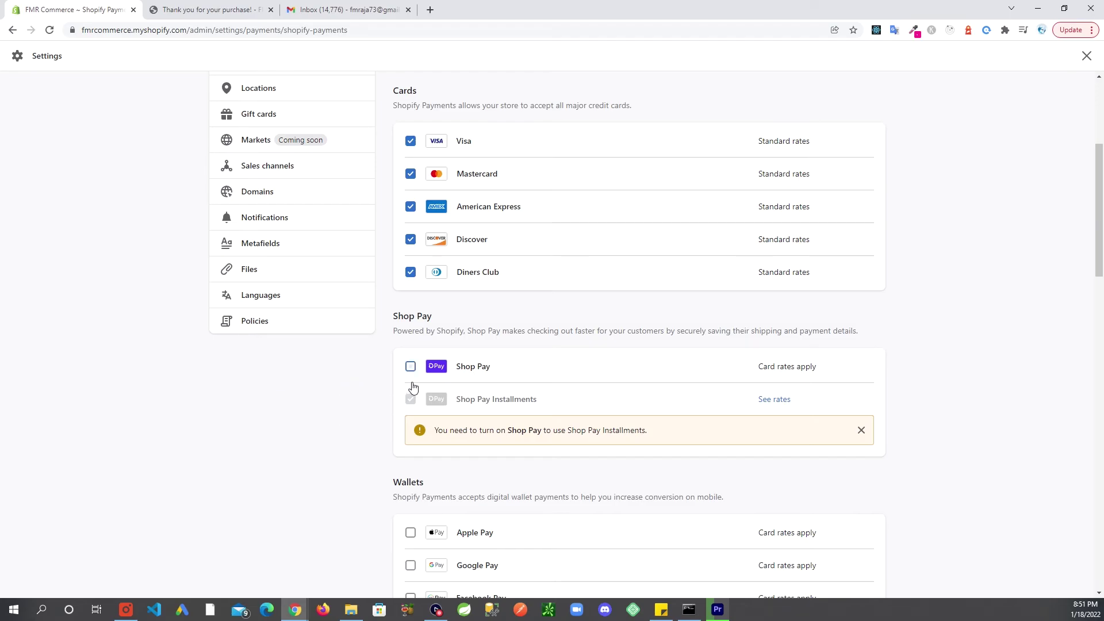
# Re-enable Shop Pay, Apple Pay, Google Pay and Facebook Pay, then scroll down to Test mode
pyautogui.click(410, 368)
pyautogui.scroll(-2, 384, 411)
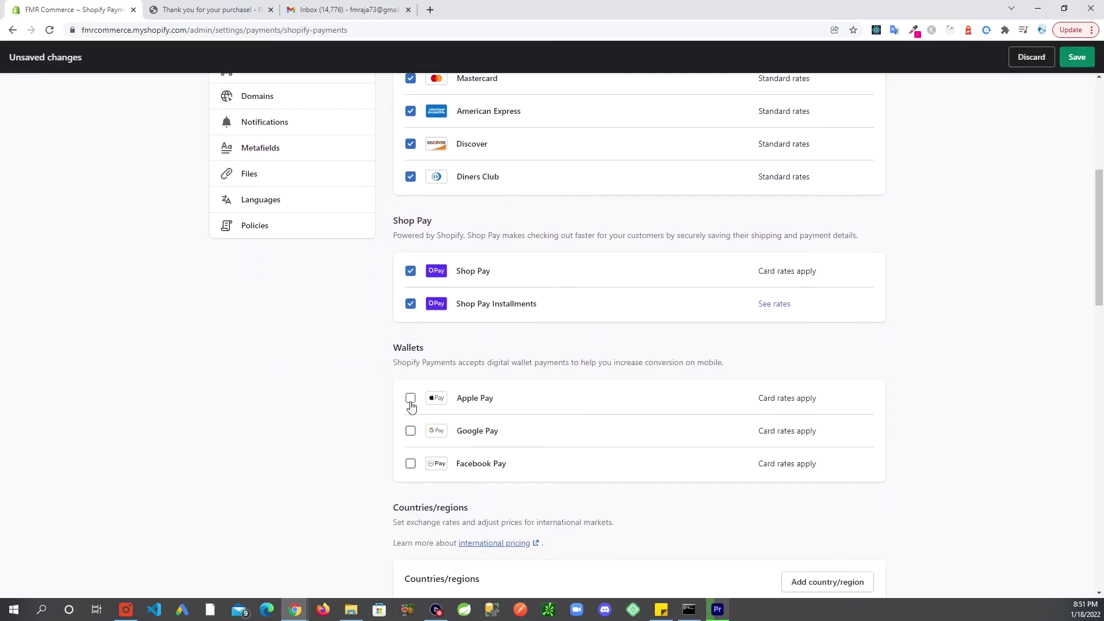
pyautogui.click(410, 398)
pyautogui.click(410, 430)
pyautogui.click(411, 464)
pyautogui.scroll(-2, 266, 414)
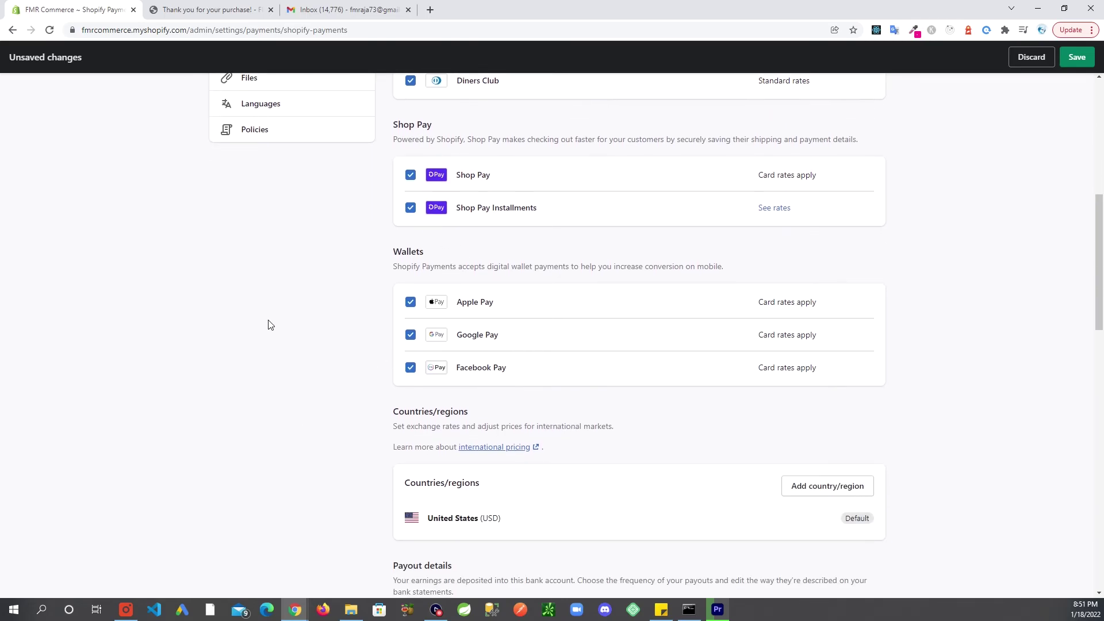
pyautogui.scroll(-2, 276, 328)
pyautogui.scroll(-13, 283, 345)
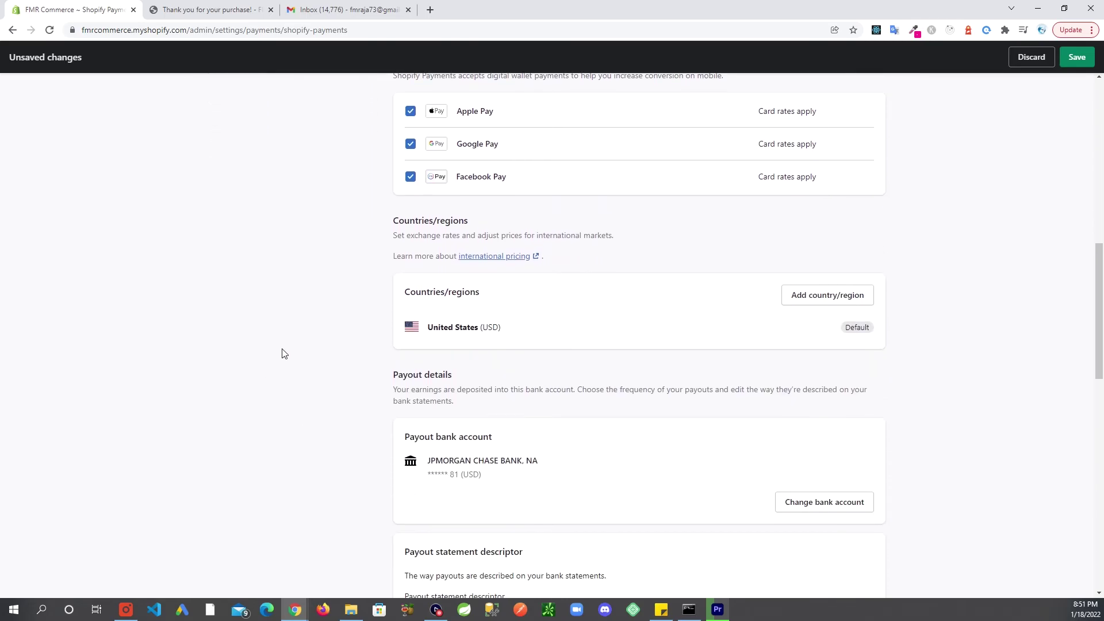
pyautogui.scroll(-3, 287, 385)
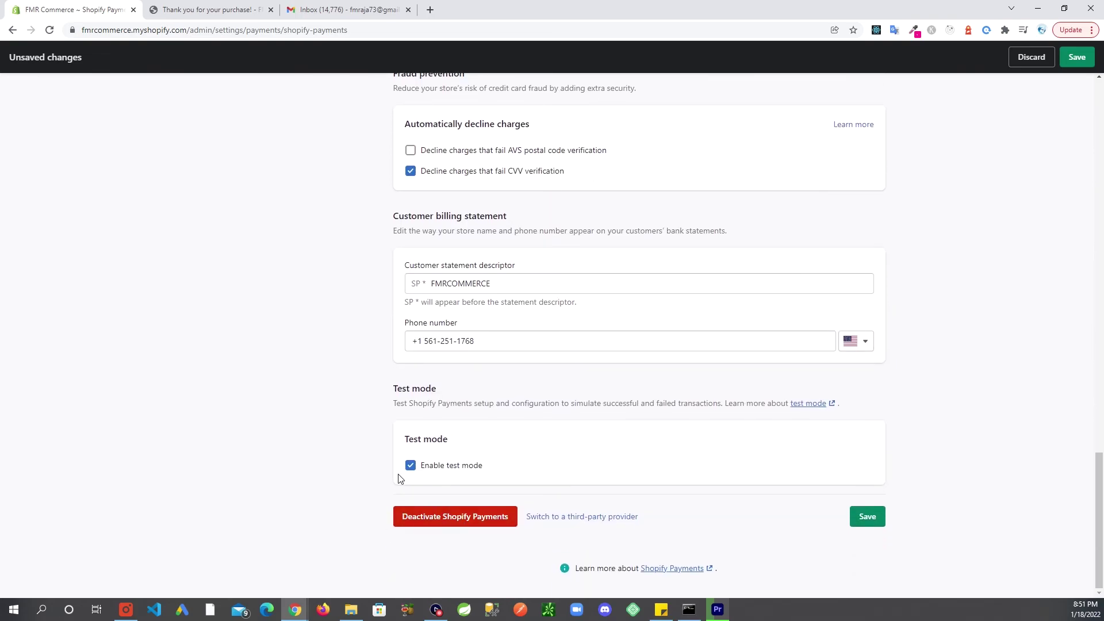
# Disable Shopify Payments test mode, save the settings, and dismiss the 'Shopify Payments updated' toast
pyautogui.click(410, 467)
pyautogui.click(866, 516)
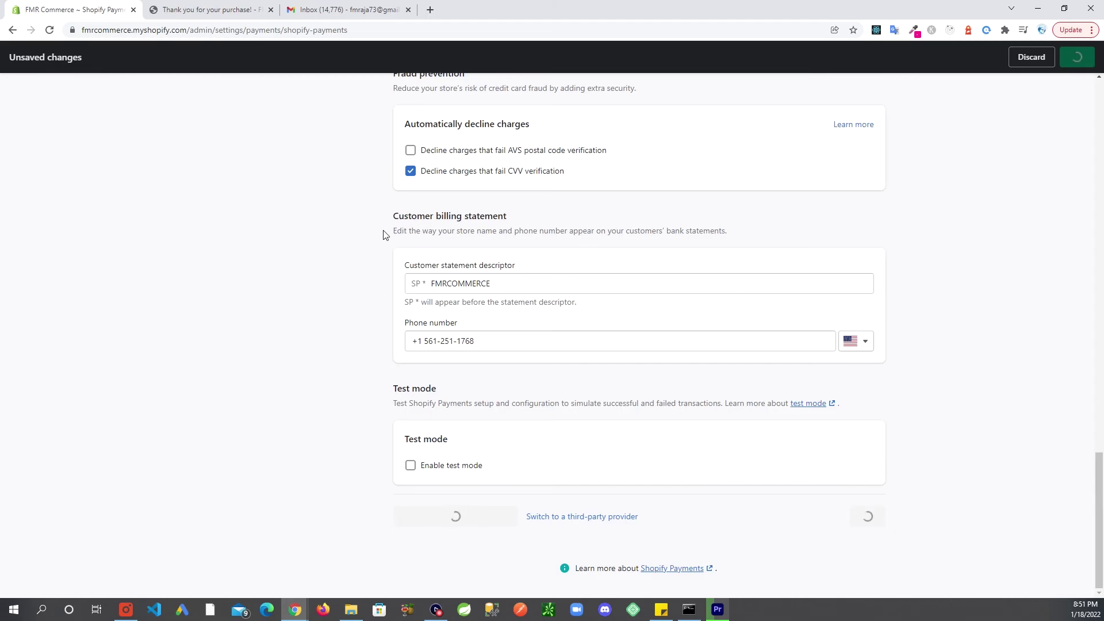
pyautogui.scroll(2, 382, 240)
pyautogui.scroll(5, 357, 251)
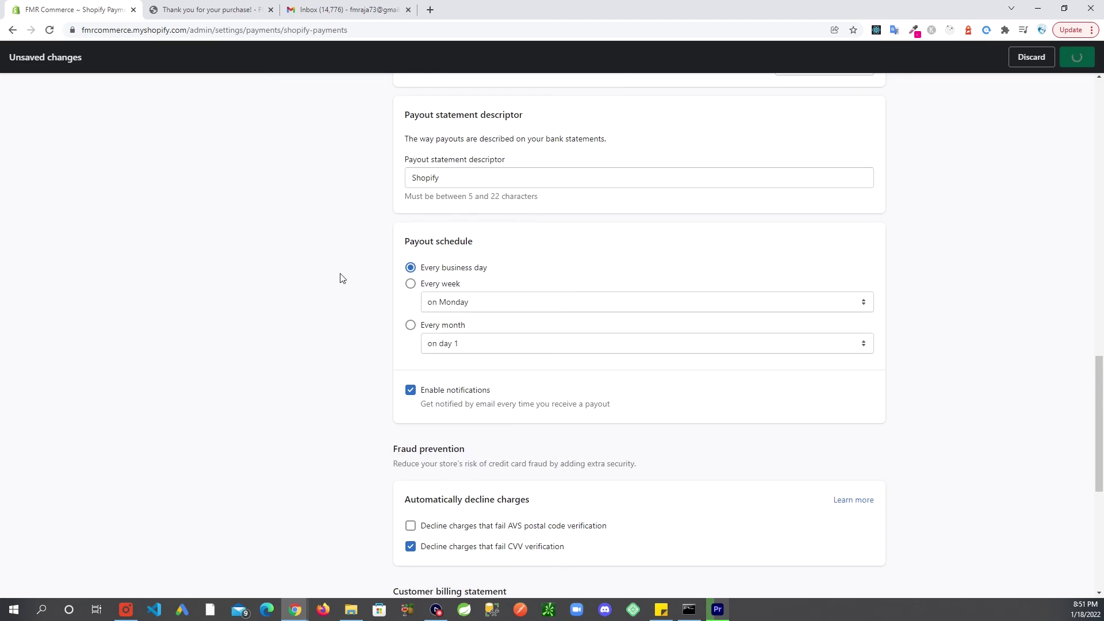
pyautogui.scroll(-3, 341, 282)
pyautogui.scroll(-4, 342, 282)
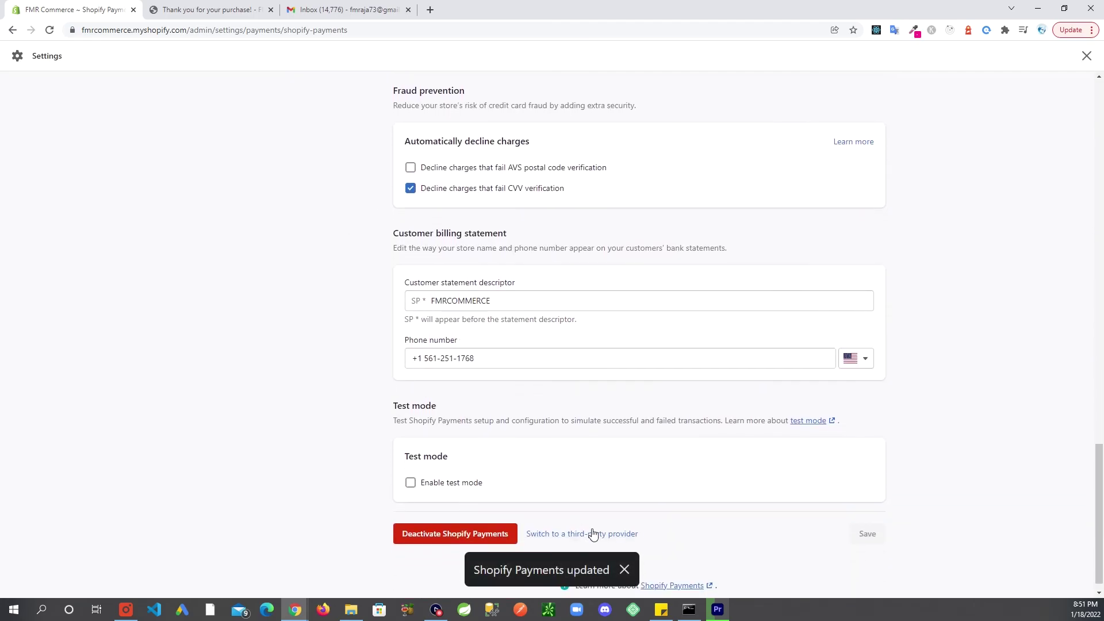
pyautogui.click(624, 571)
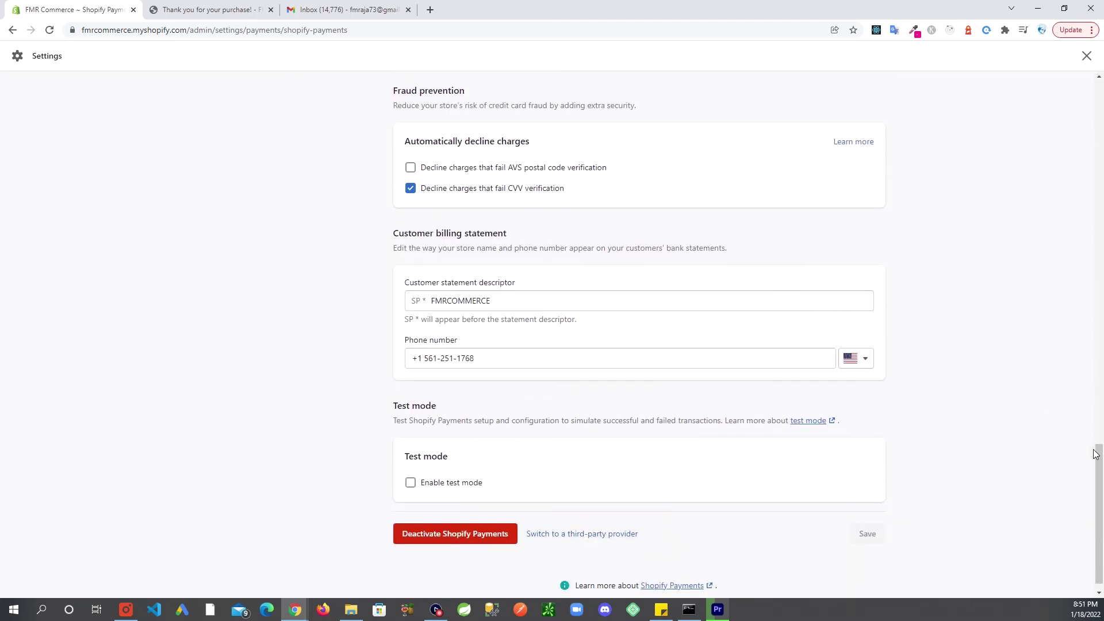
pyautogui.moveTo(1095, 454); pyautogui.dragTo(1095, 92)
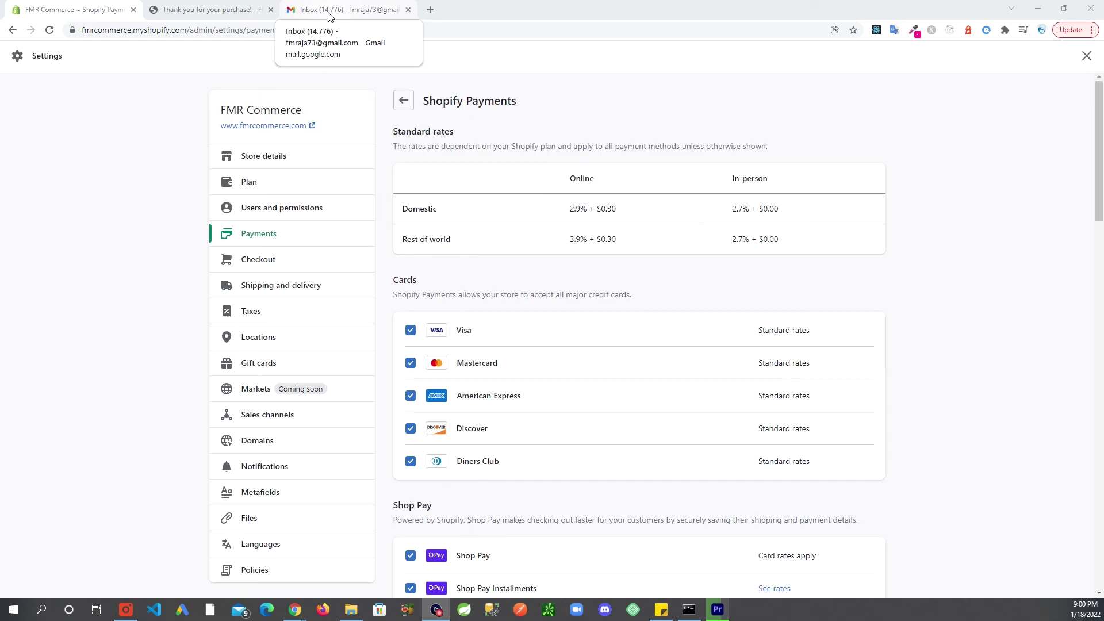
# Open the FMR Commerce 'Order #1002 confirmed' email in the Gmail inbox
pyautogui.click(330, 11)
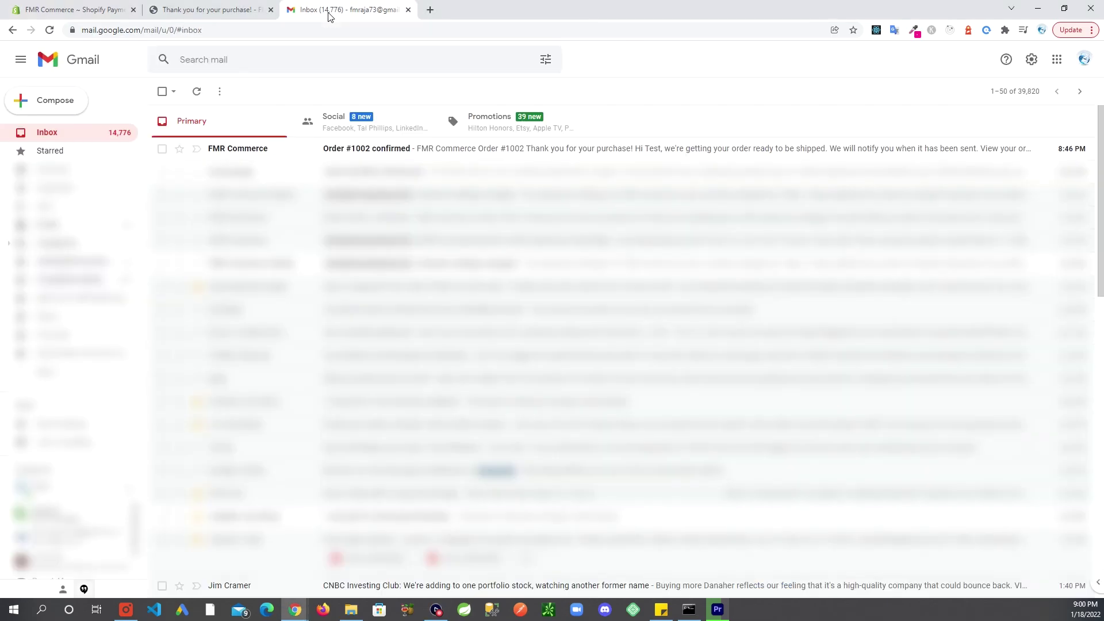
pyautogui.click(445, 158)
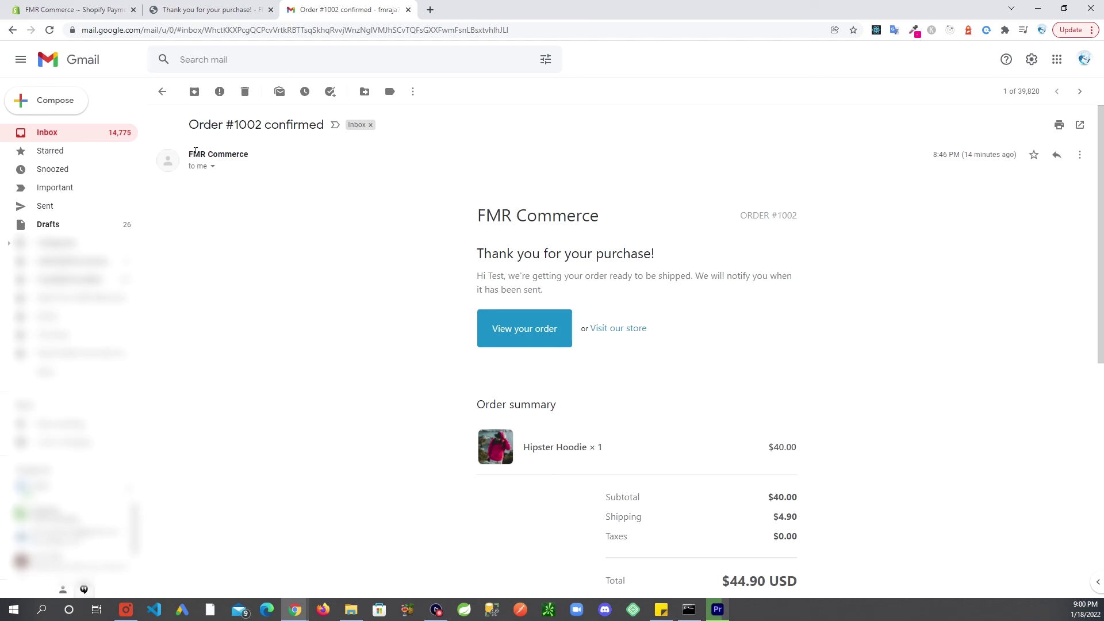
pyautogui.moveTo(190, 153); pyautogui.dragTo(249, 155)
pyautogui.click(338, 278)
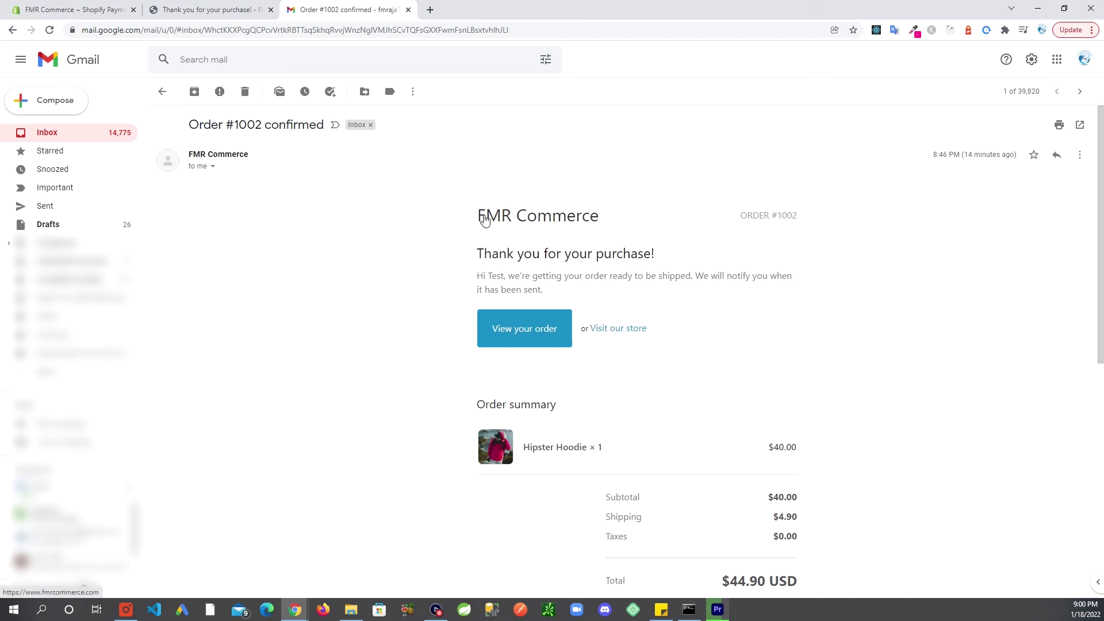
# Scroll through the order summary listing the Hipster Hoodie and the $44.90 USD total
pyautogui.scroll(-1, 872, 382)
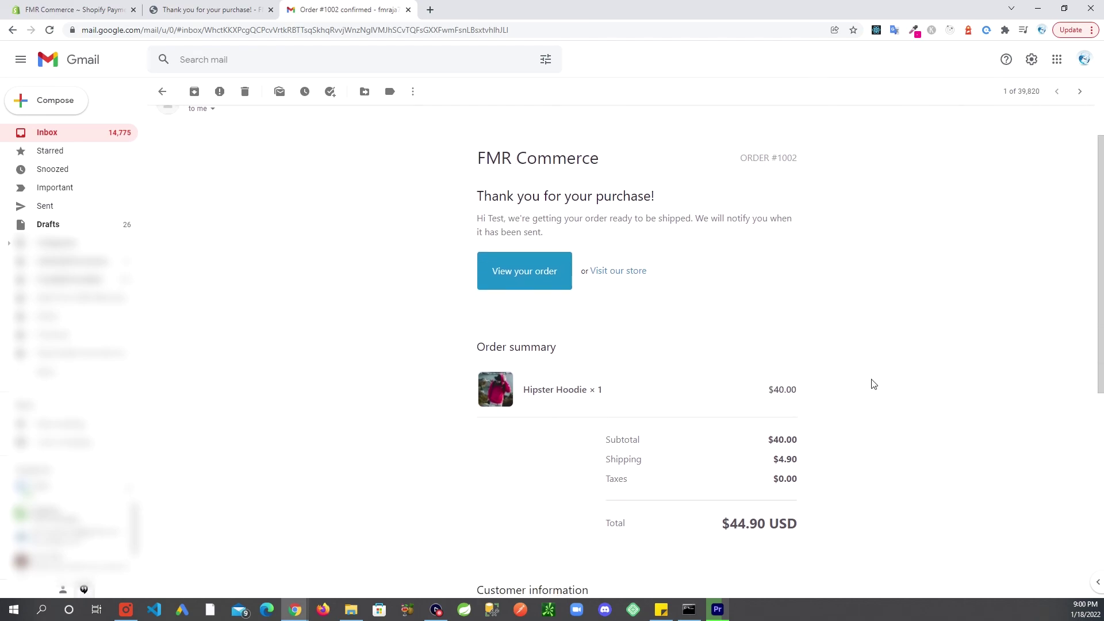
pyautogui.scroll(-3, 872, 383)
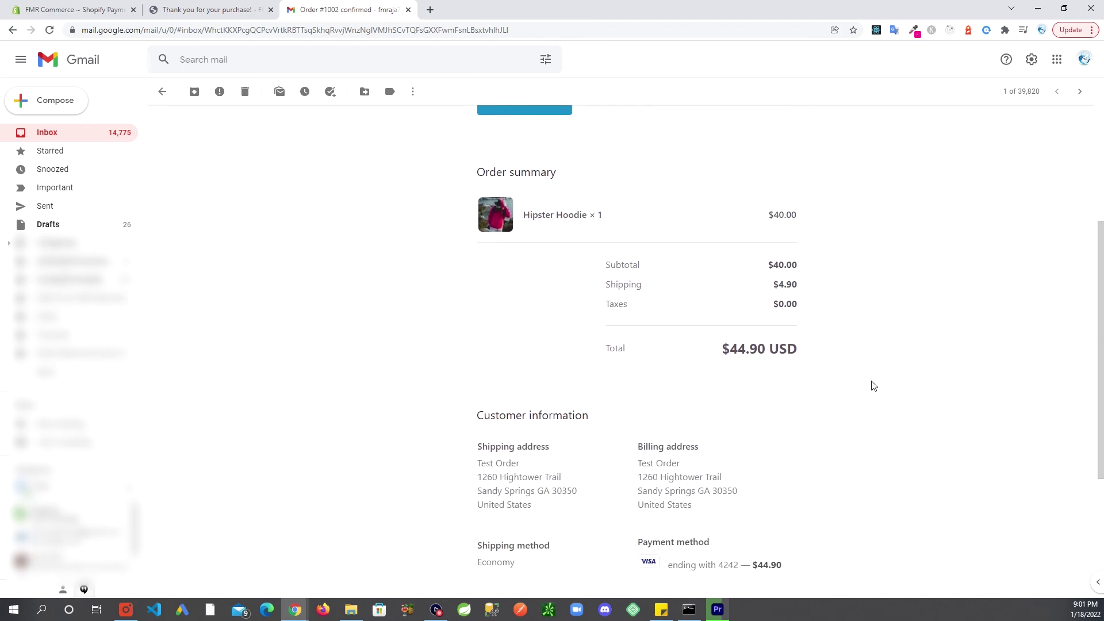
pyautogui.scroll(-1, 873, 385)
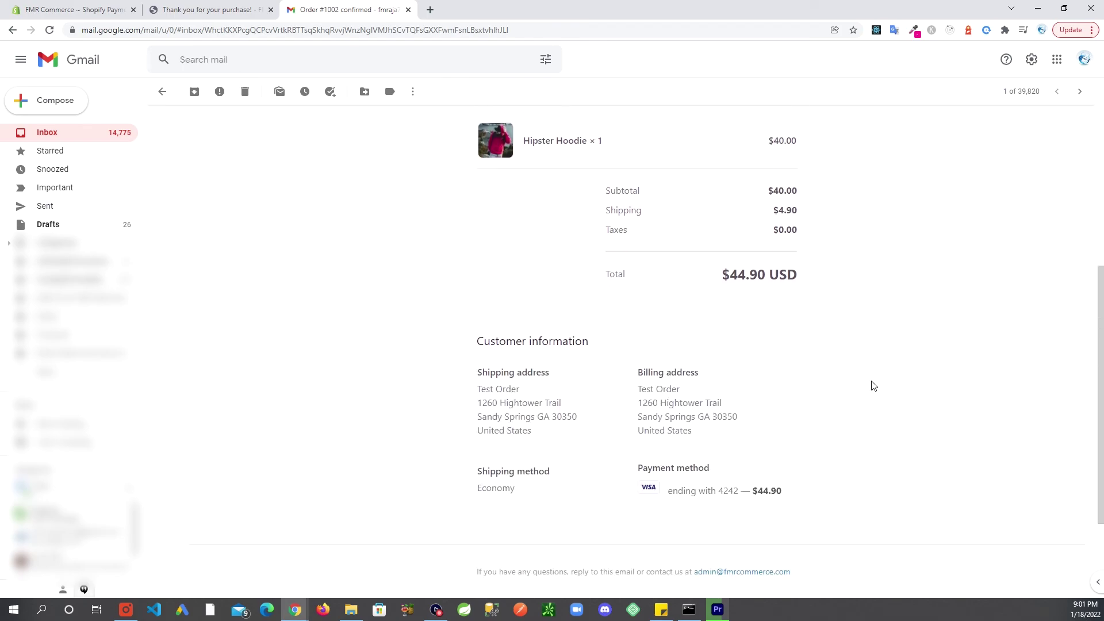
pyautogui.scroll(-1, 873, 385)
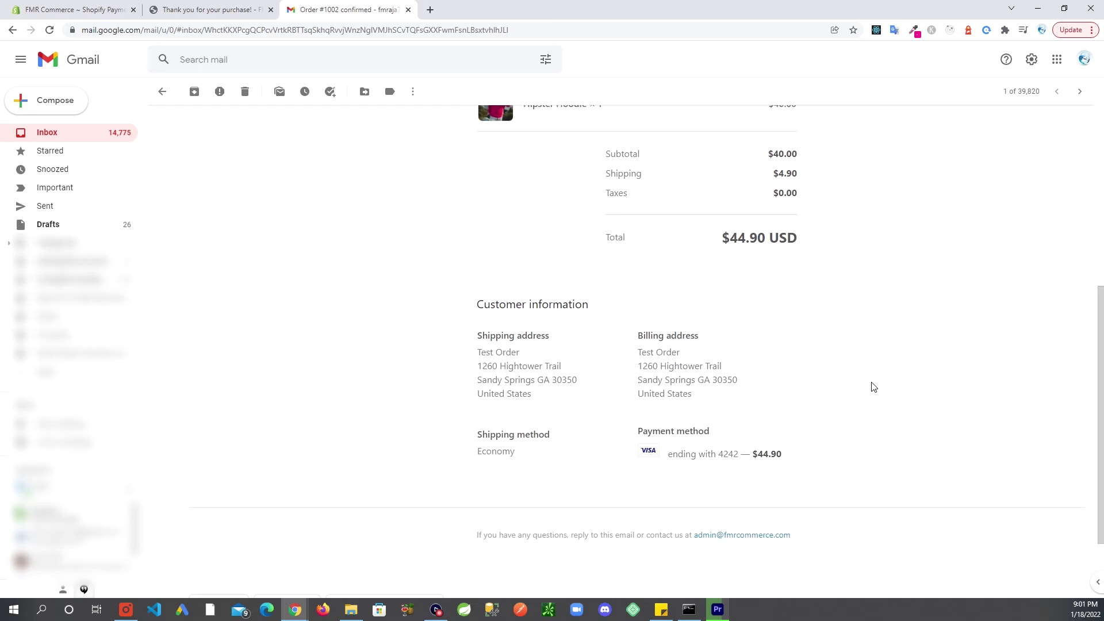
pyautogui.scroll(2, 873, 386)
pyautogui.scroll(3, 872, 387)
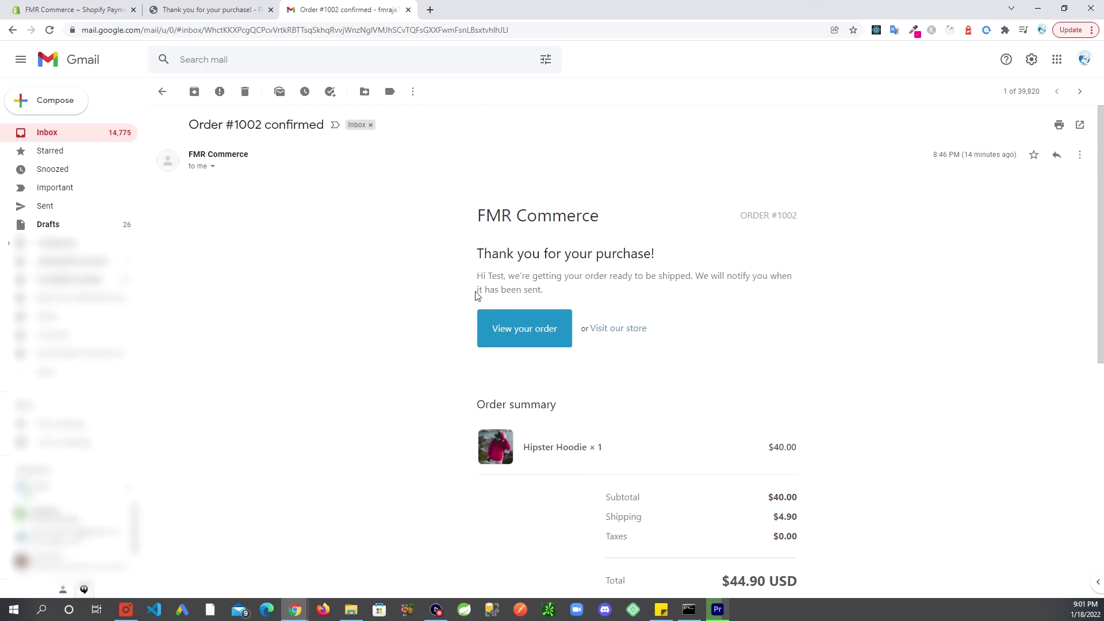